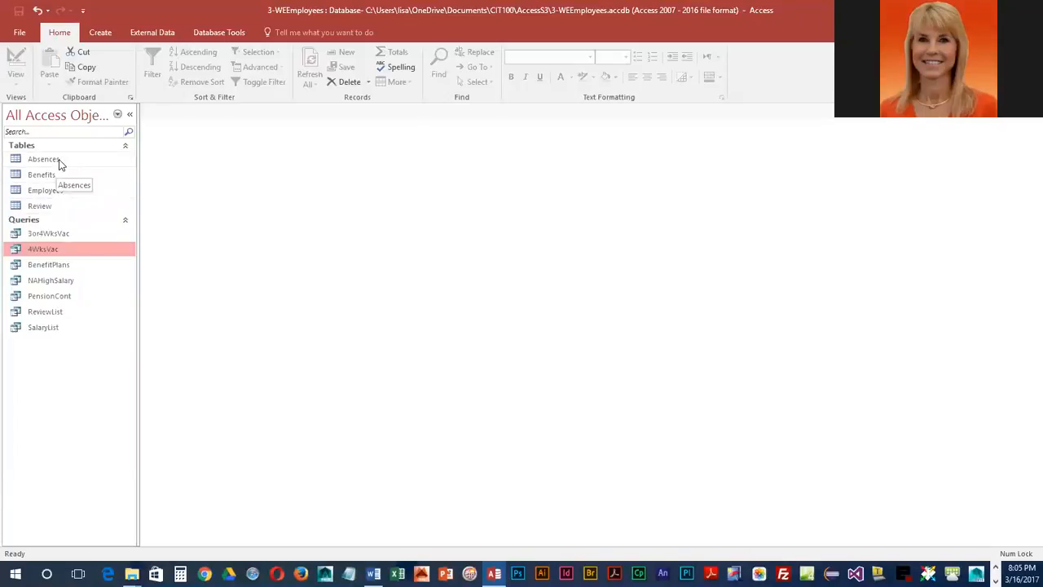
Step: Create a new form based on the Absences table
left_click(43, 160)
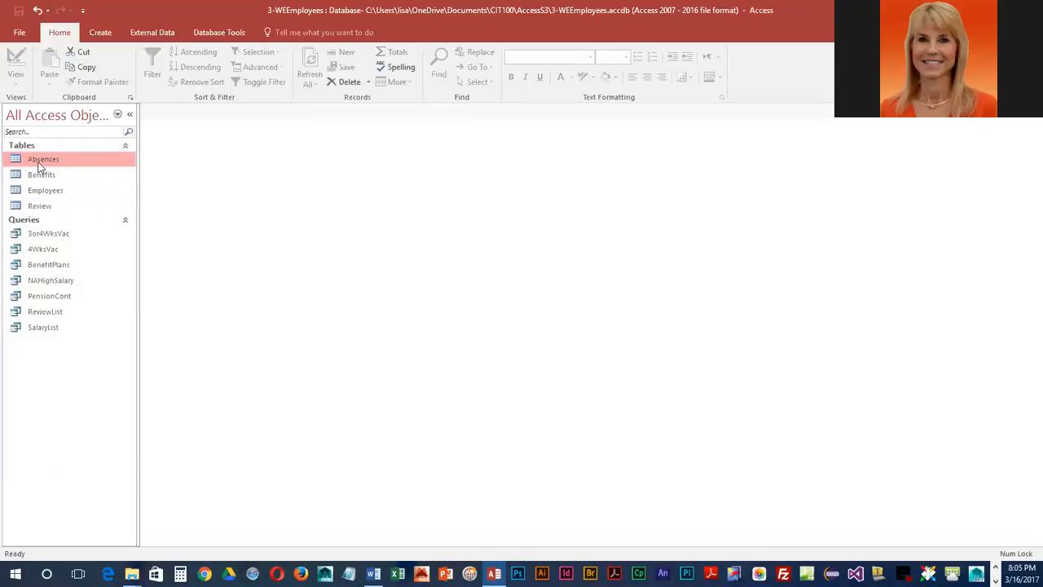
left_click(101, 33)
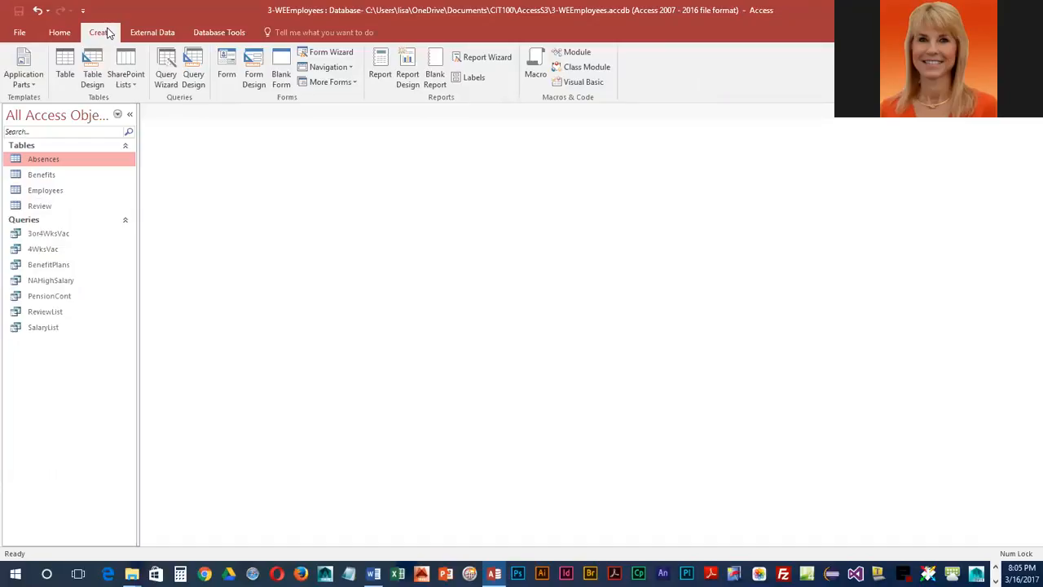
left_click(227, 63)
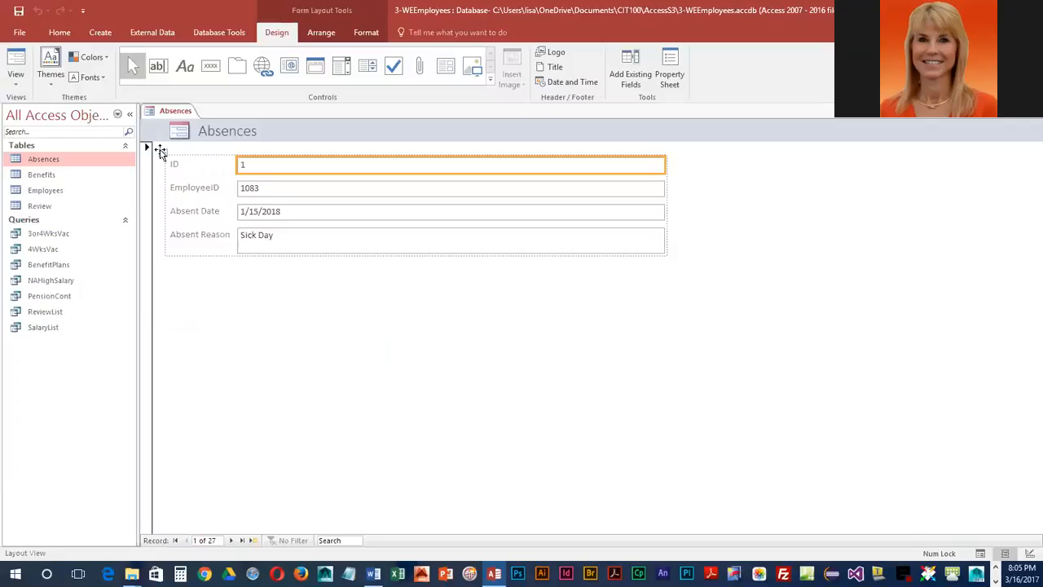
Step: View the Absences form's structure in Design View and return it to Layout View
left_click(15, 86)
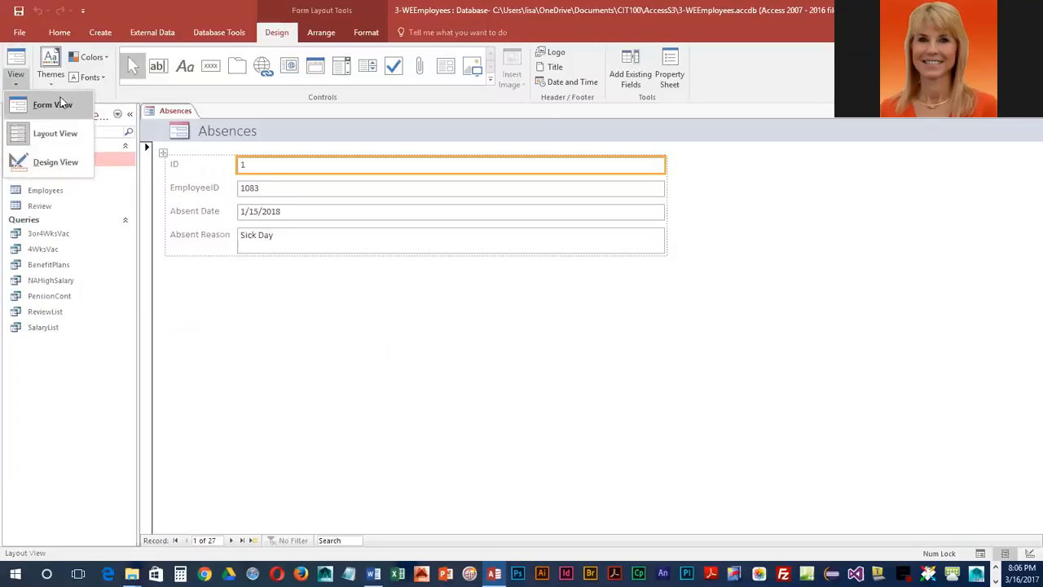
left_click(50, 161)
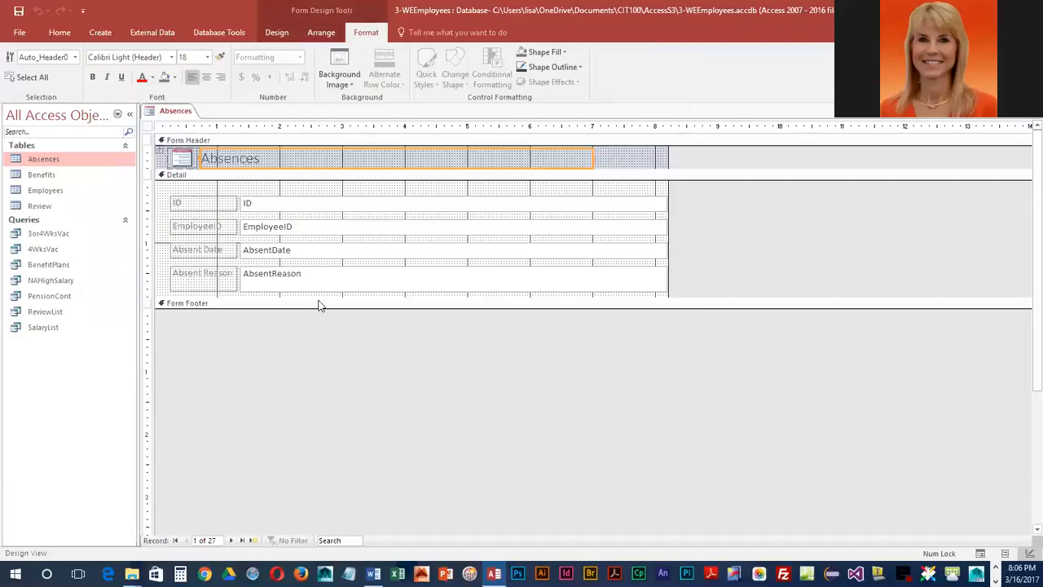
left_click(277, 35)
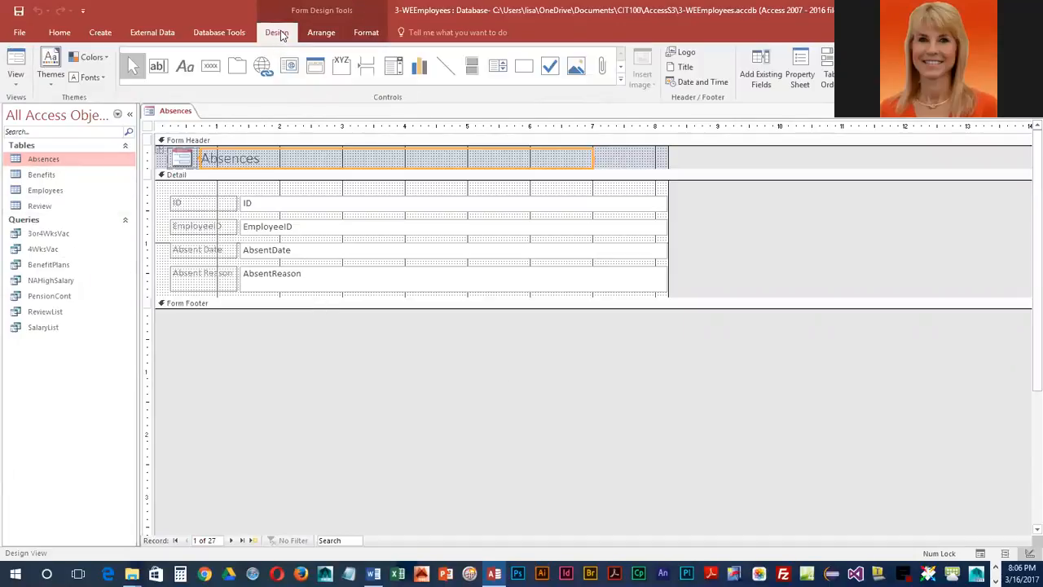
left_click(16, 83)
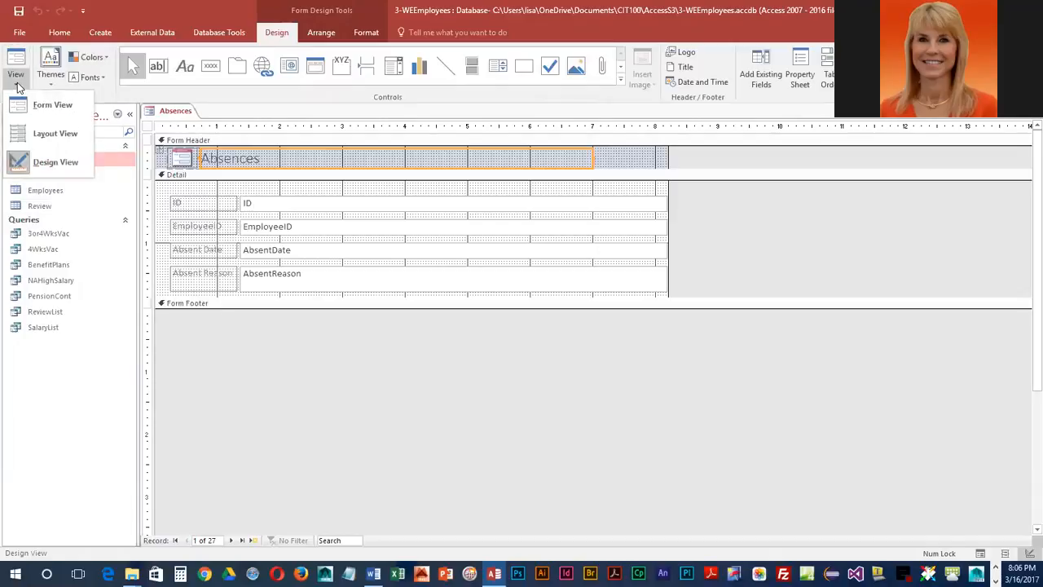
left_click(30, 135)
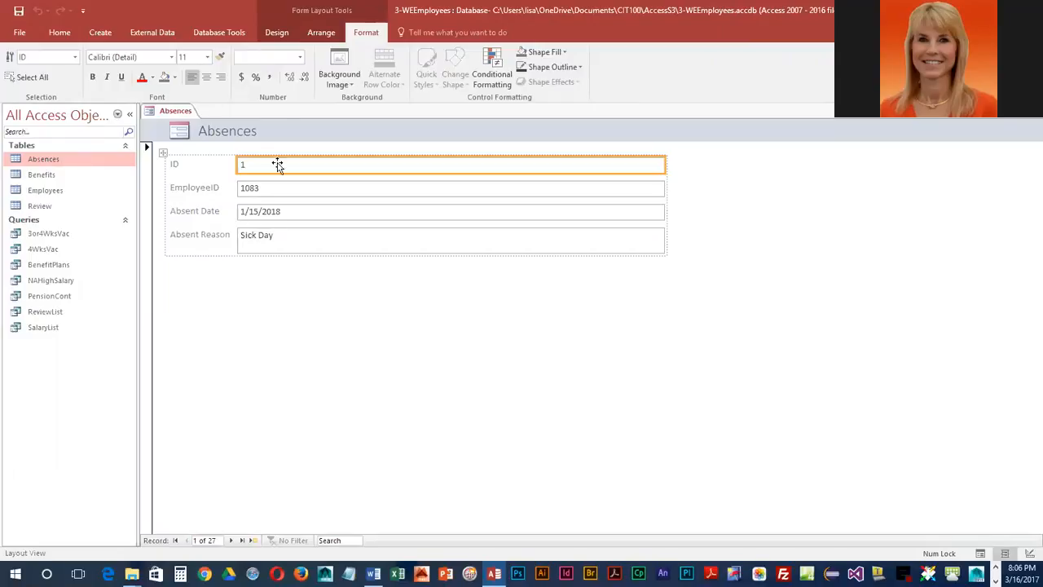
Step: Switch the Absences form to Form View and browse forward and back through its records, stopping at record 4
left_click(275, 33)
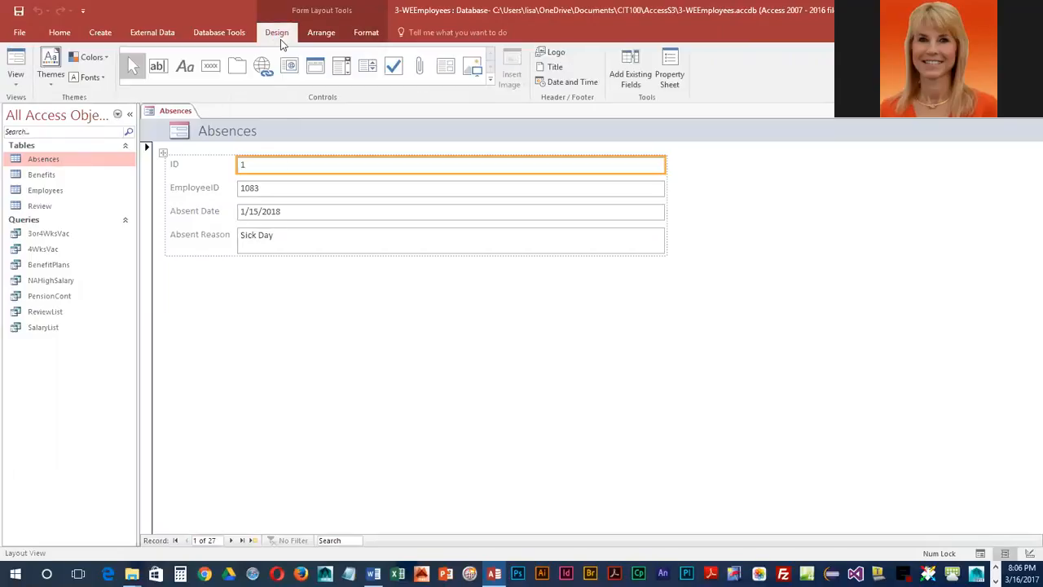
left_click(19, 83)
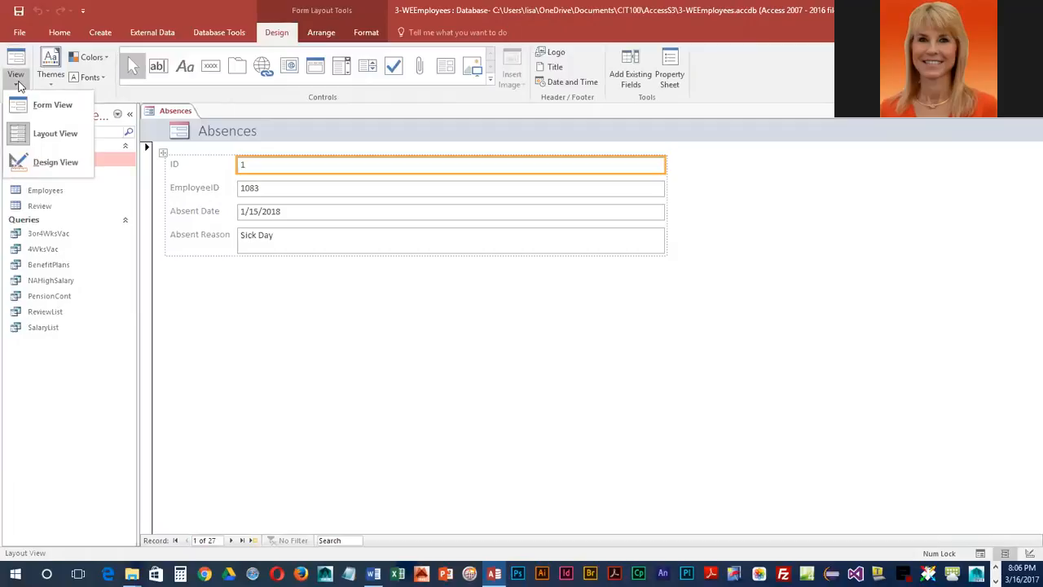
left_click(58, 106)
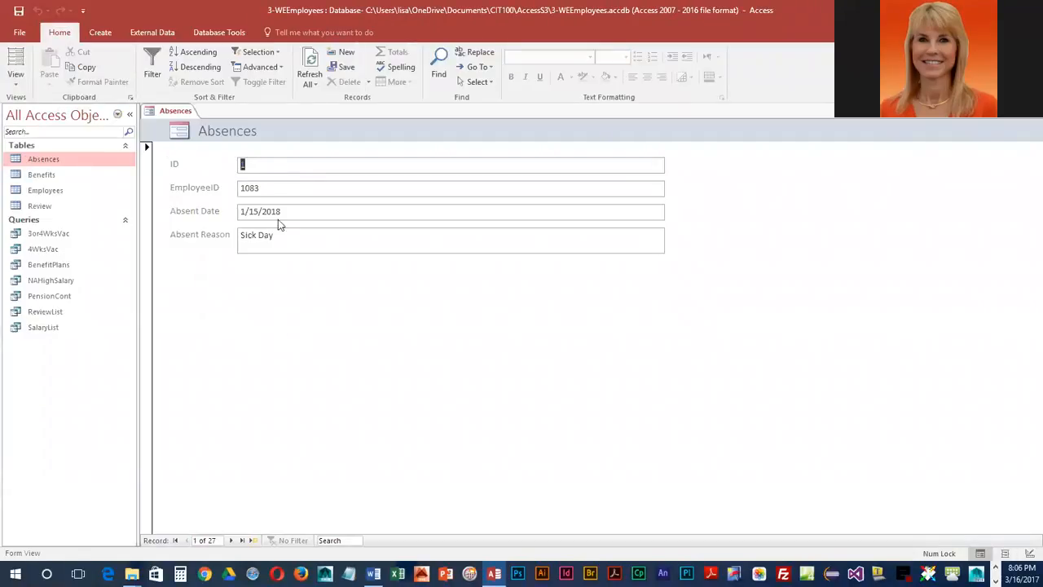
left_click(230, 540)
left_click(230, 540)
left_click(230, 540)
left_click(231, 541)
left_click(230, 540)
left_click(187, 540)
left_click(186, 540)
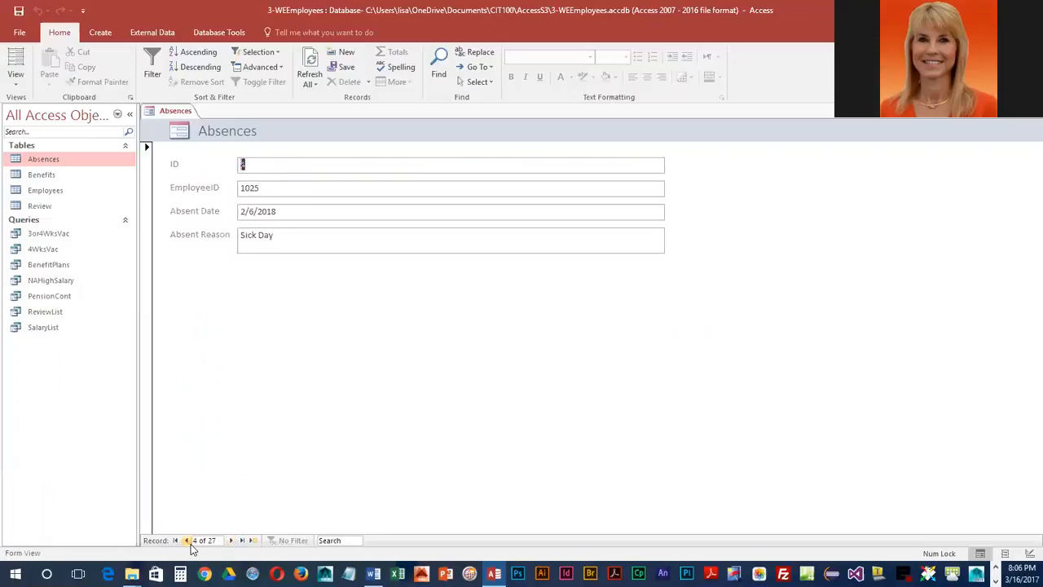
Step: Return the form to Layout View and select its field boxes and labels one by one to examine the controls
left_click(15, 84)
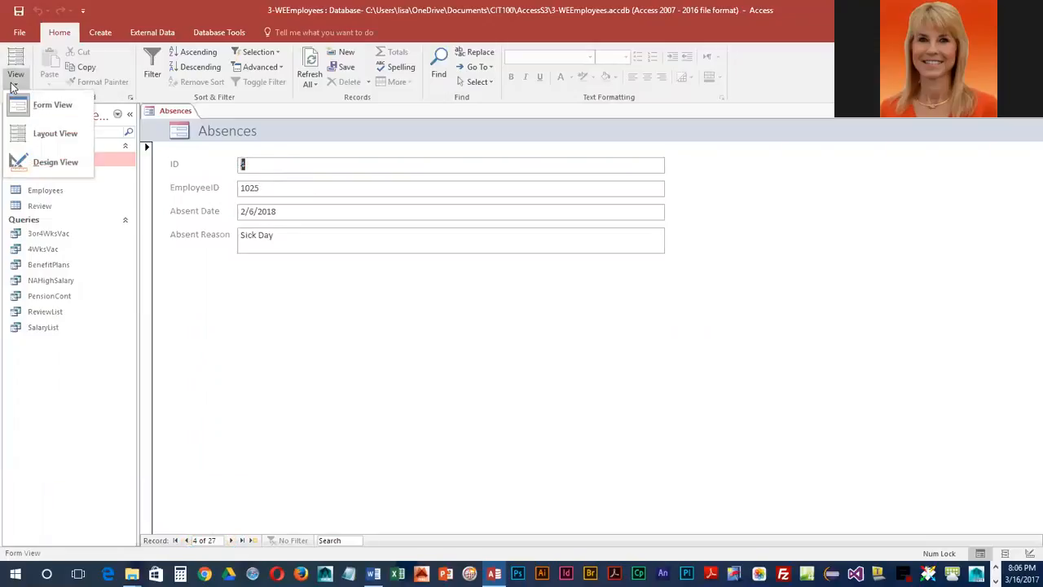
left_click(37, 137)
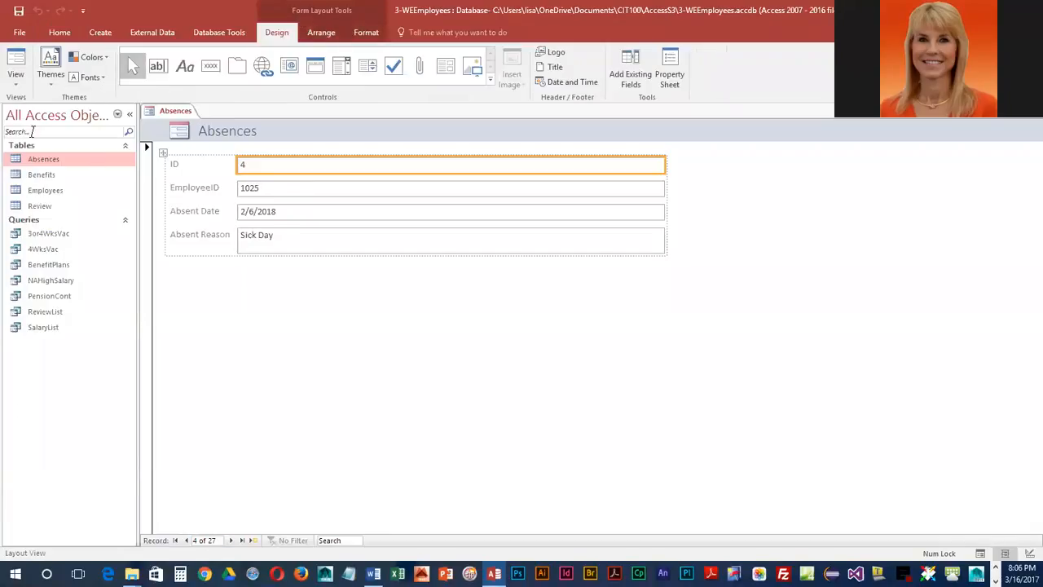
left_click(334, 194)
left_click(331, 219)
left_click(317, 244)
left_click(220, 239)
left_click(201, 213)
left_click(201, 189)
left_click(191, 170)
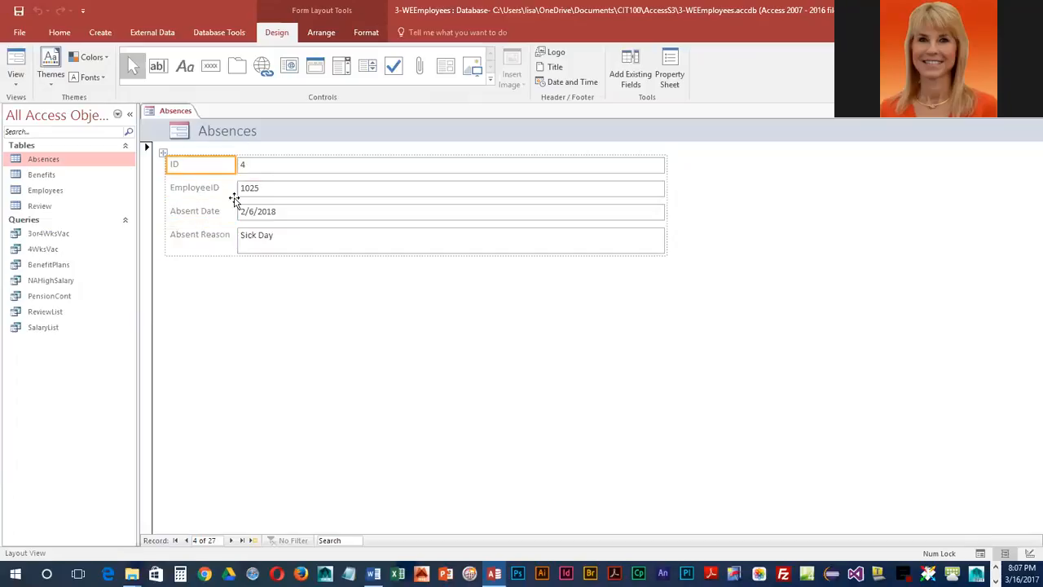
left_click(319, 171)
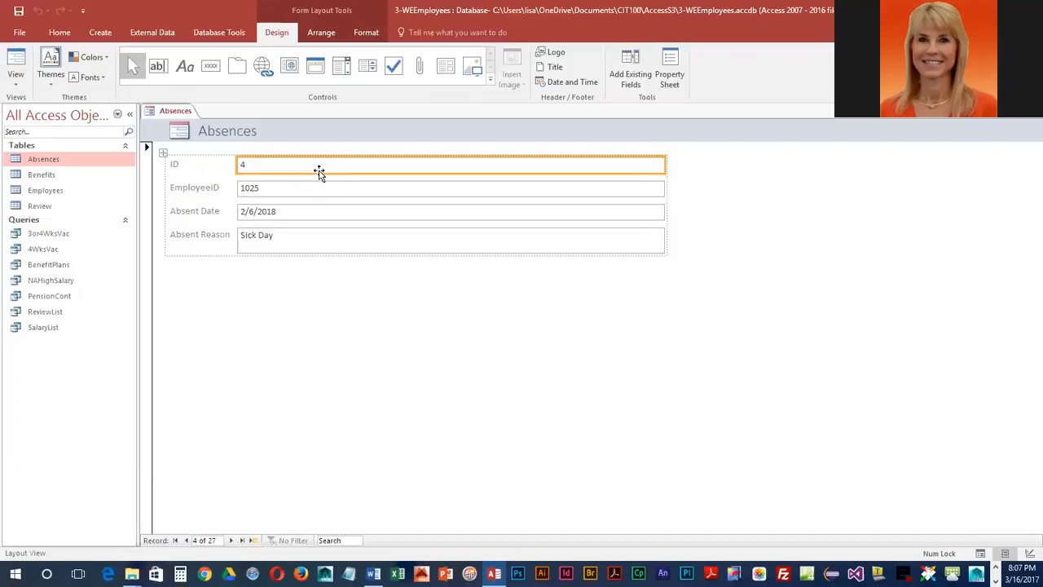
Step: Check the form briefly in Form View and bring it back to Layout View
left_click(18, 85)
left_click(51, 104)
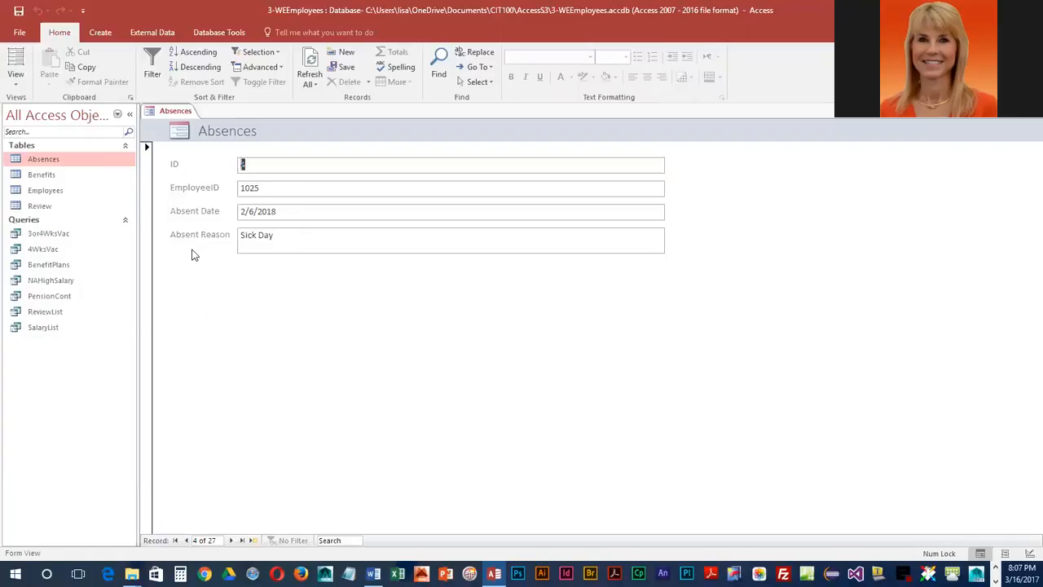
left_click(15, 77)
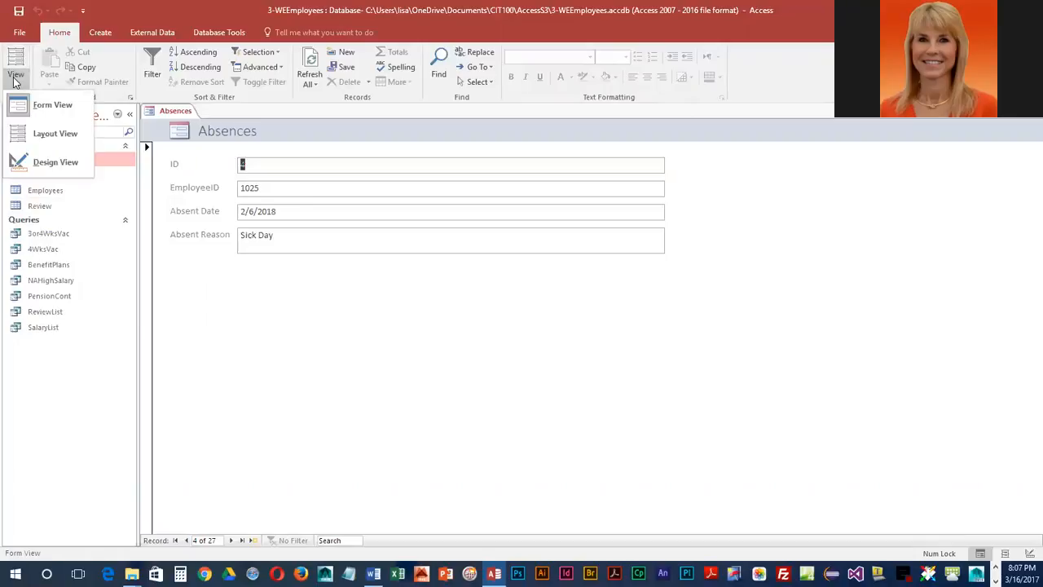
left_click(24, 135)
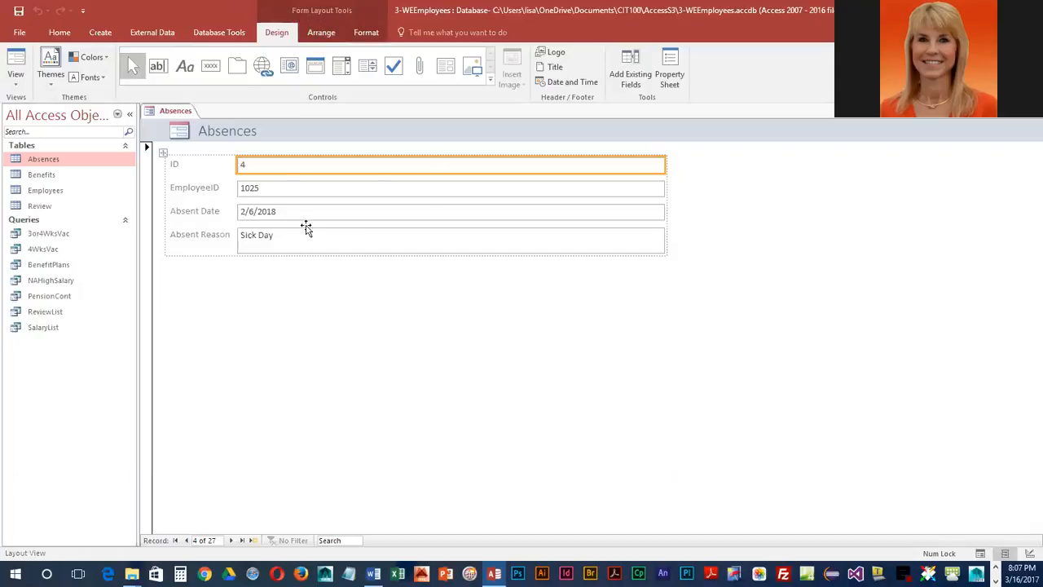
Step: Restyle the form with a different Office theme using a green colour scheme and the Candara theme font
left_click(56, 81)
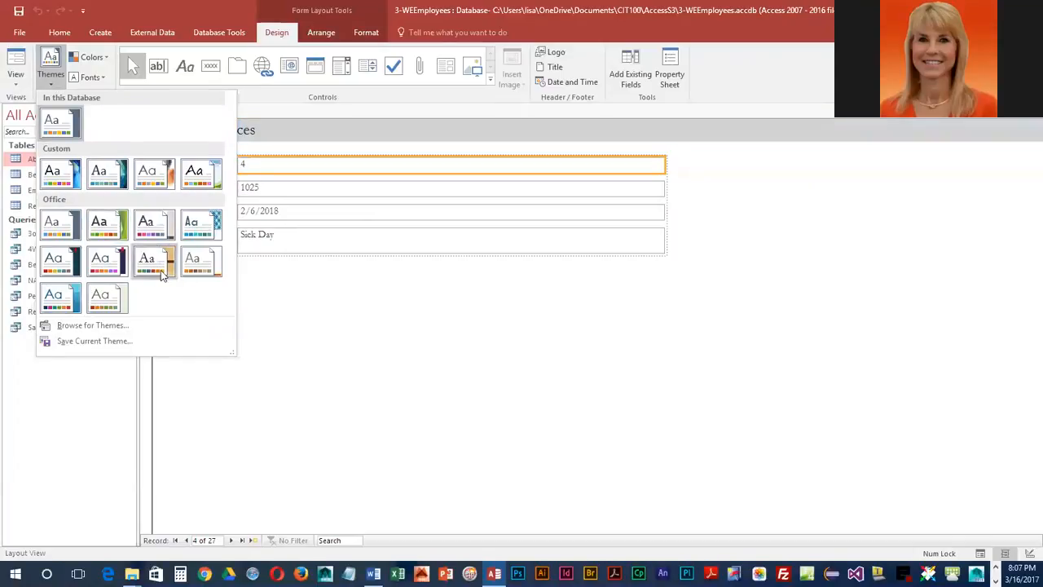
left_click(205, 265)
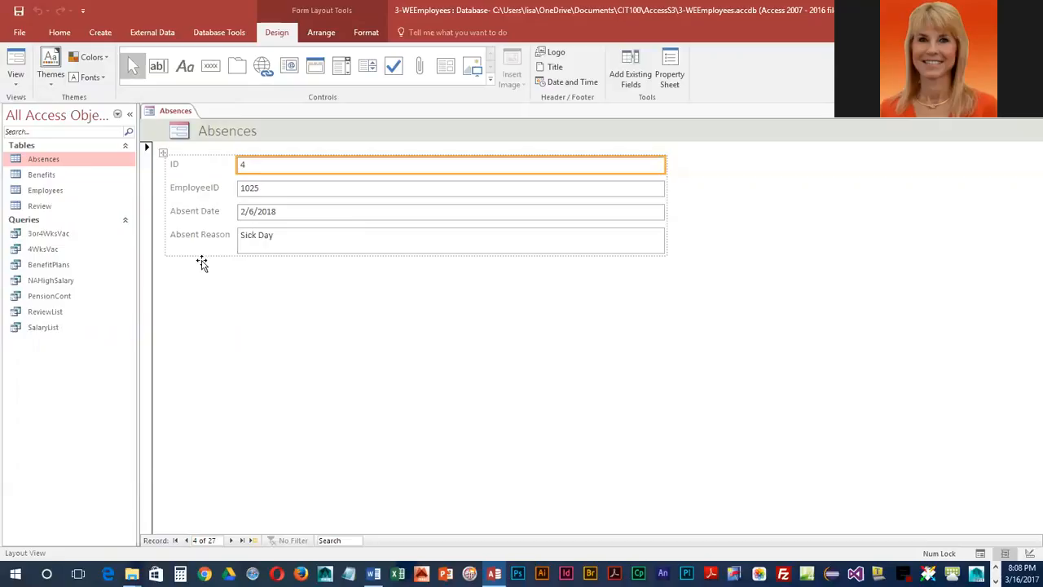
left_click(93, 57)
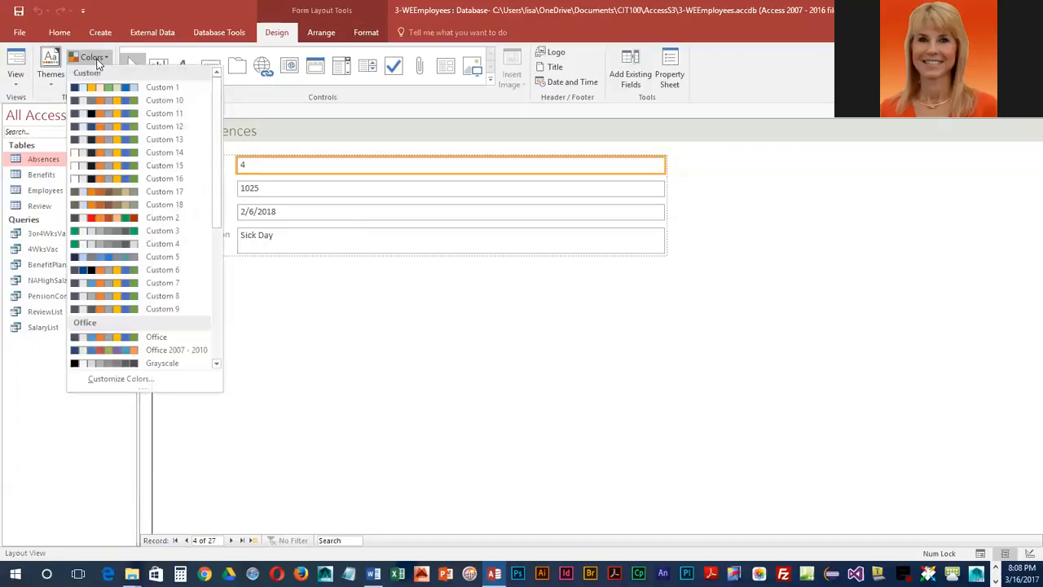
scroll(149, 266, "down", 5)
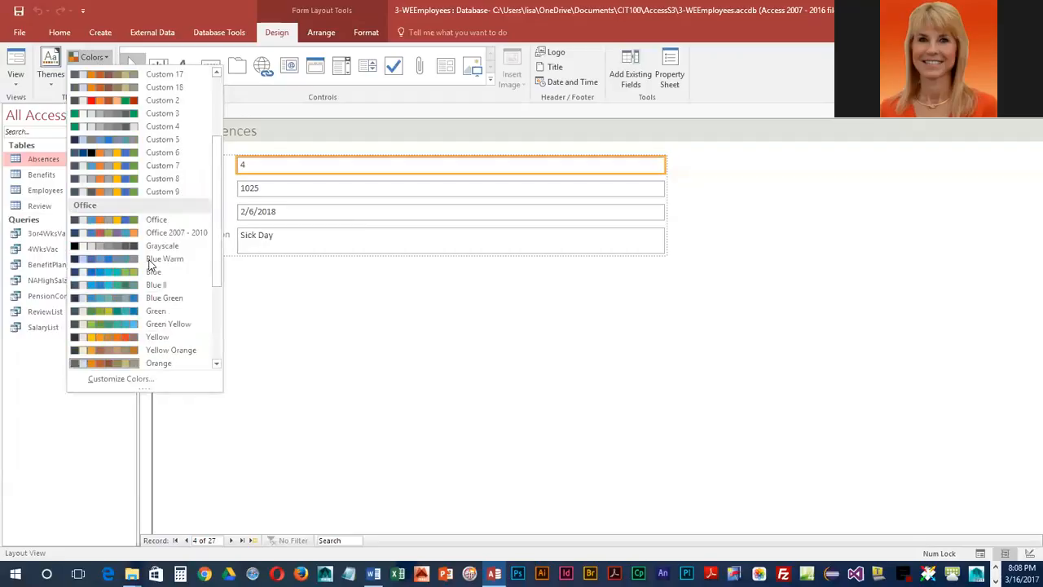
left_click(134, 232)
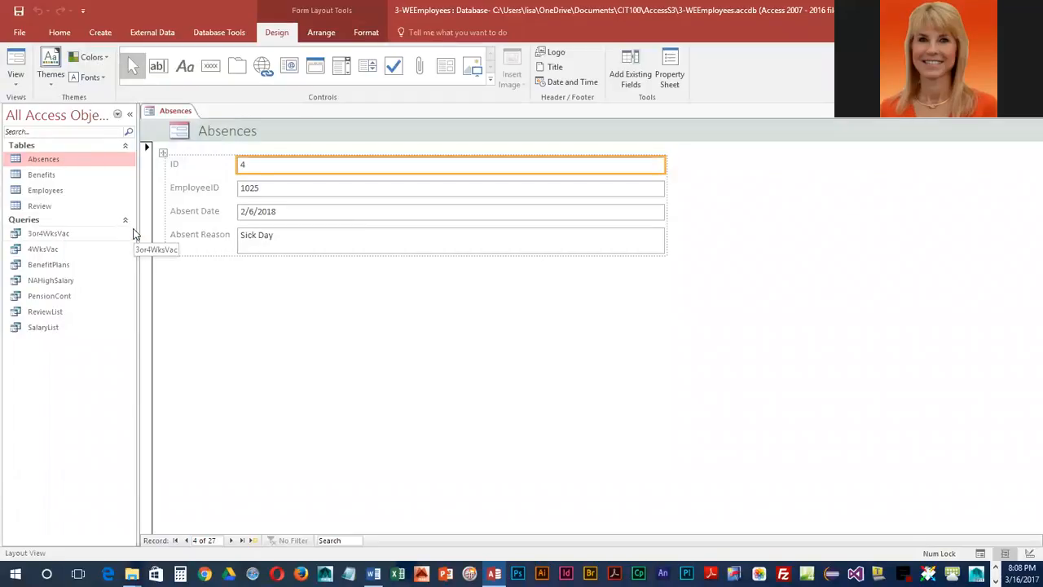
left_click(87, 77)
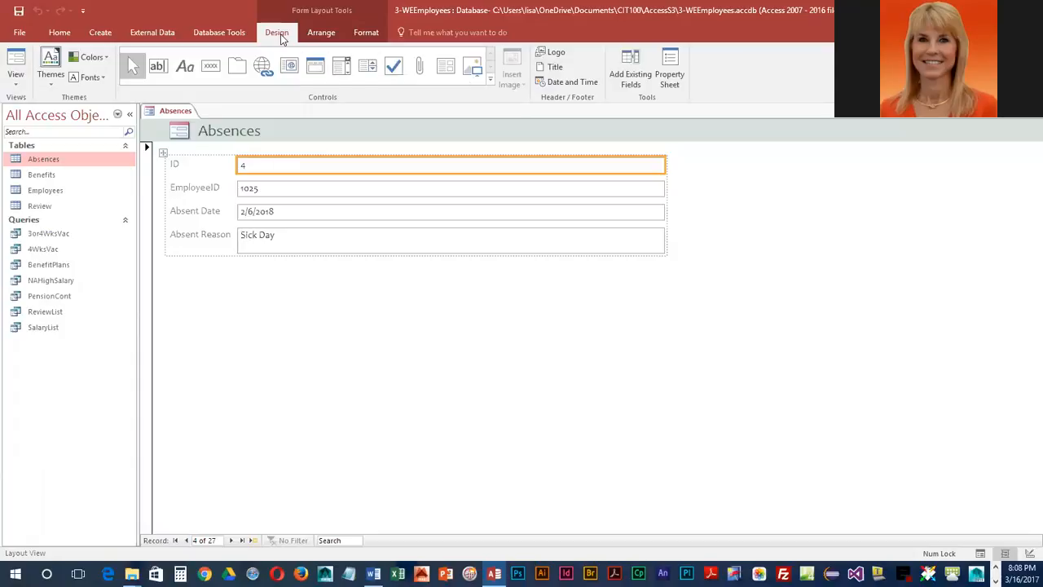
Step: Change the title in the form header to "Employee Absences"
left_click(554, 69)
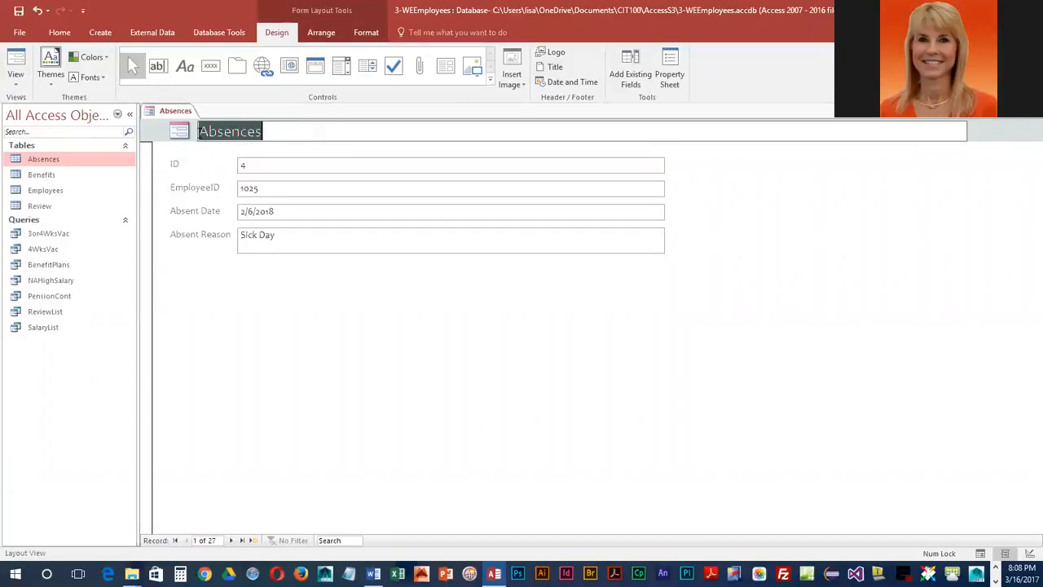
key("Return")
key("F2")
key("Home")
type("Employee")
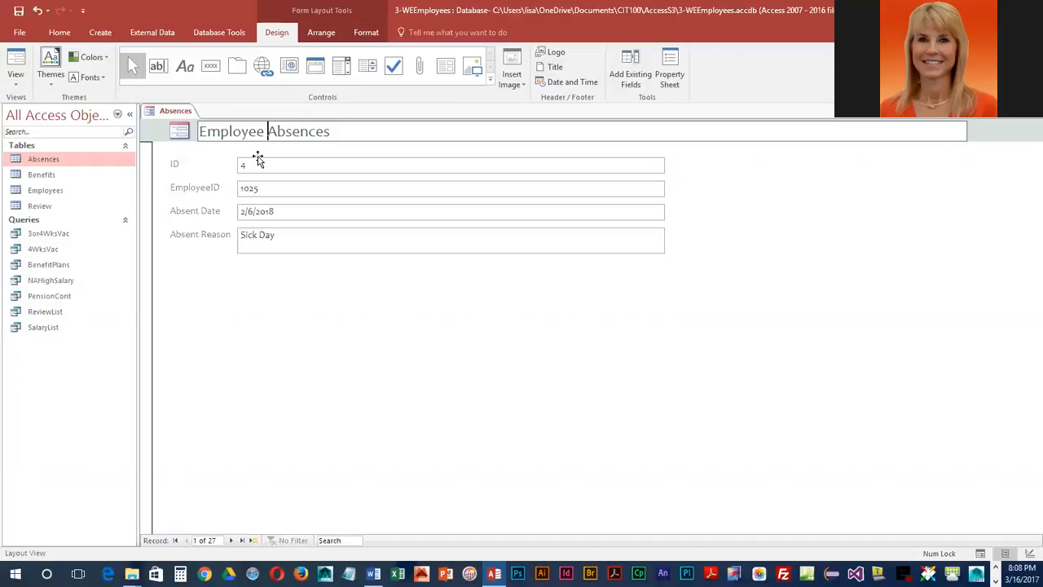
key("Return")
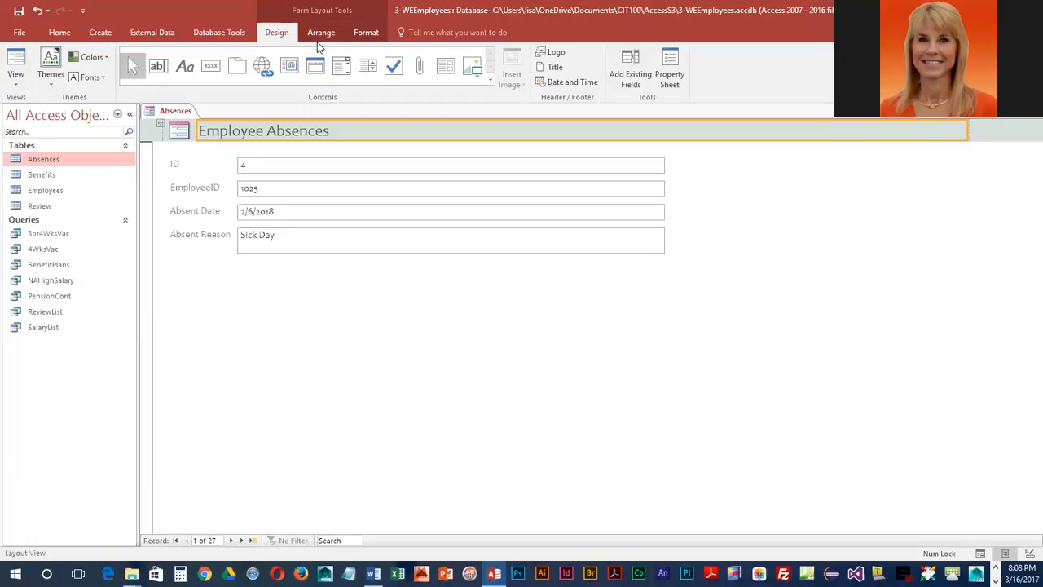
Step: Set the font size of the Employee Absences title to 24
left_click(366, 36)
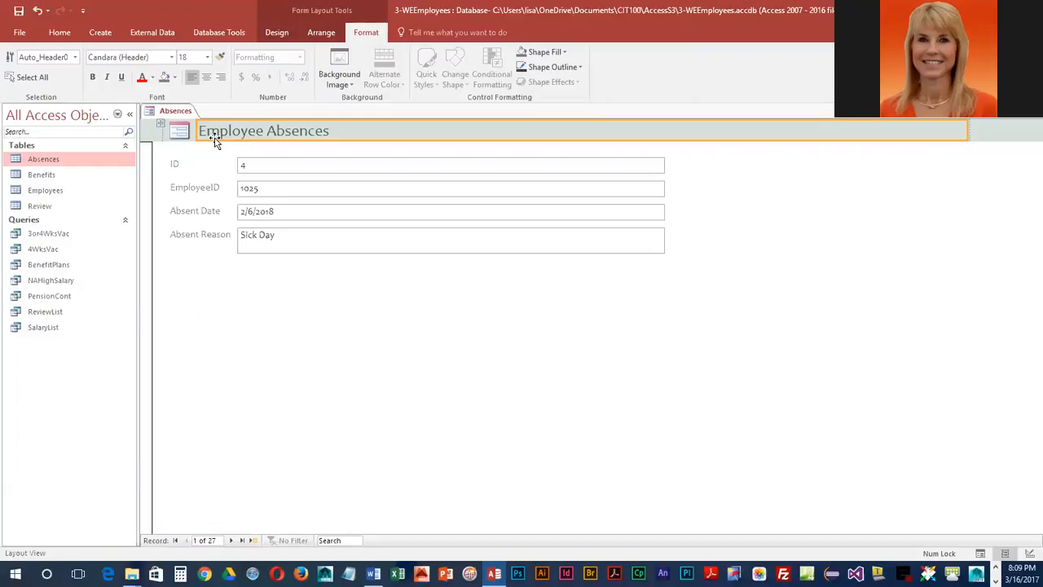
left_click(364, 248)
left_click(279, 133)
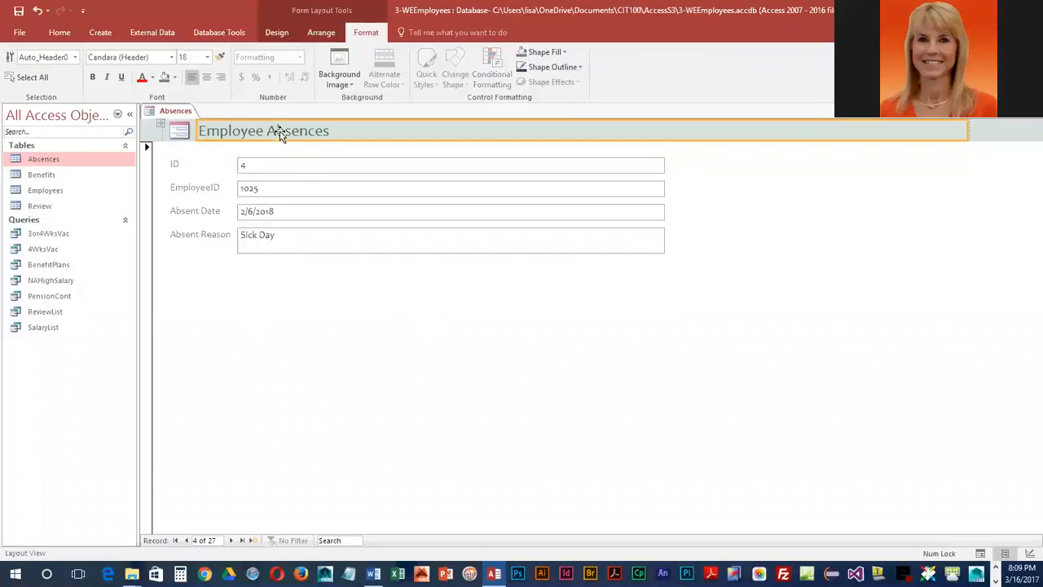
left_click(208, 57)
left_click(196, 196)
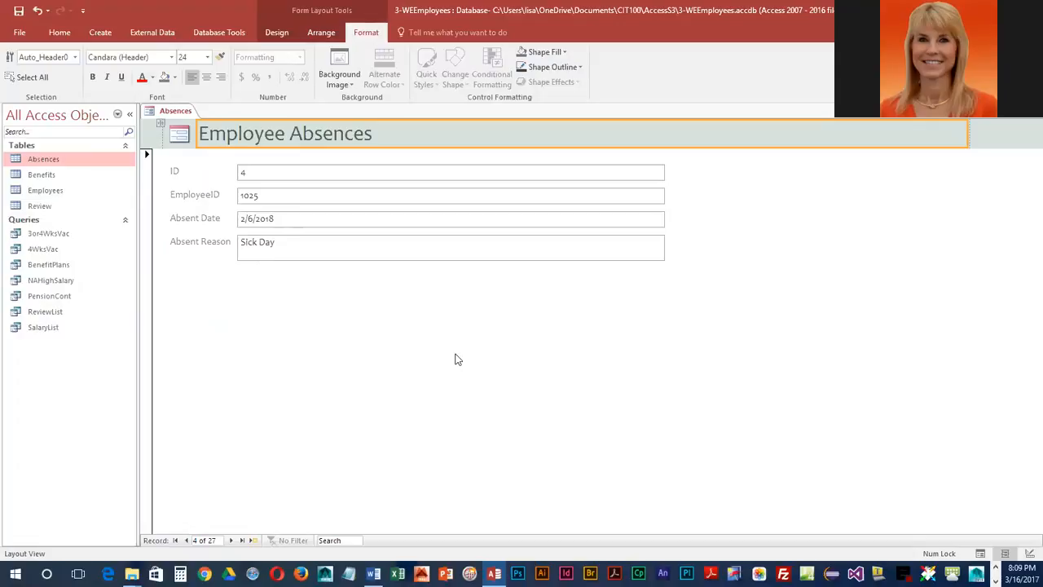
Step: Select all the form's controls and set their font colour to the standard dark blue
key("ctrl+a")
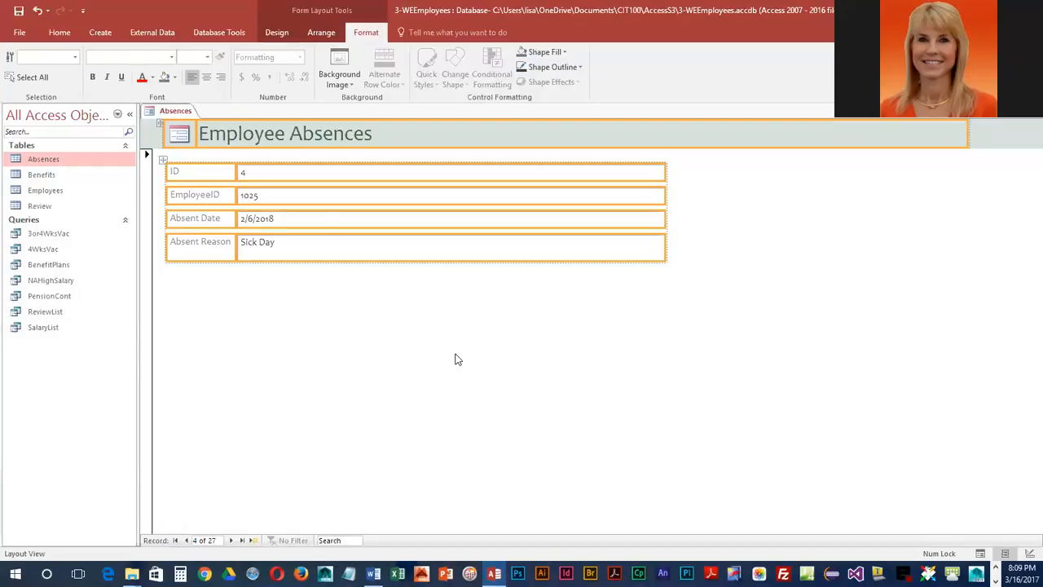
left_click(154, 77)
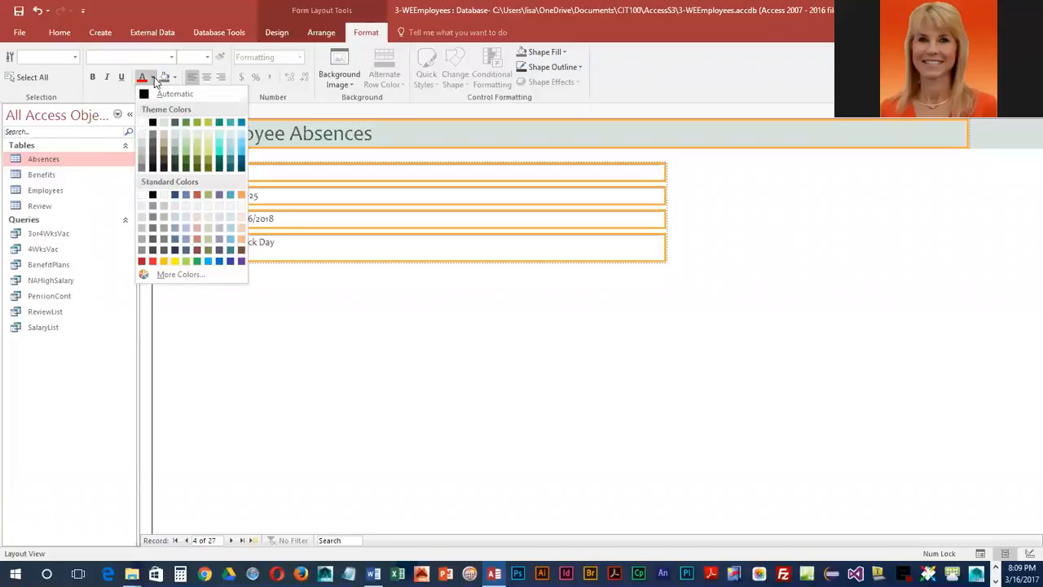
left_click(231, 261)
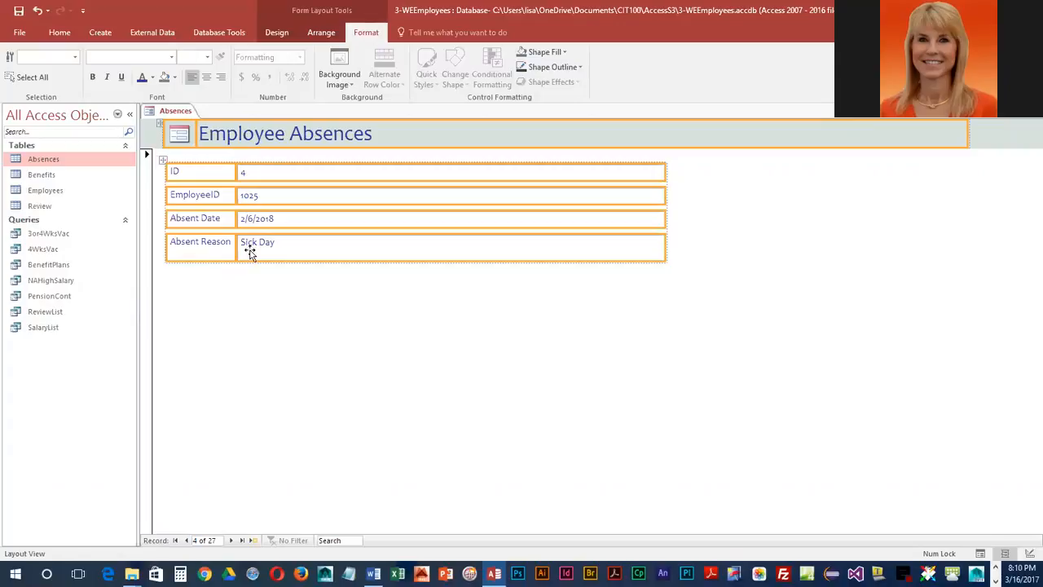
Step: Save the form under the name "Absences" and close it
left_click(18, 11)
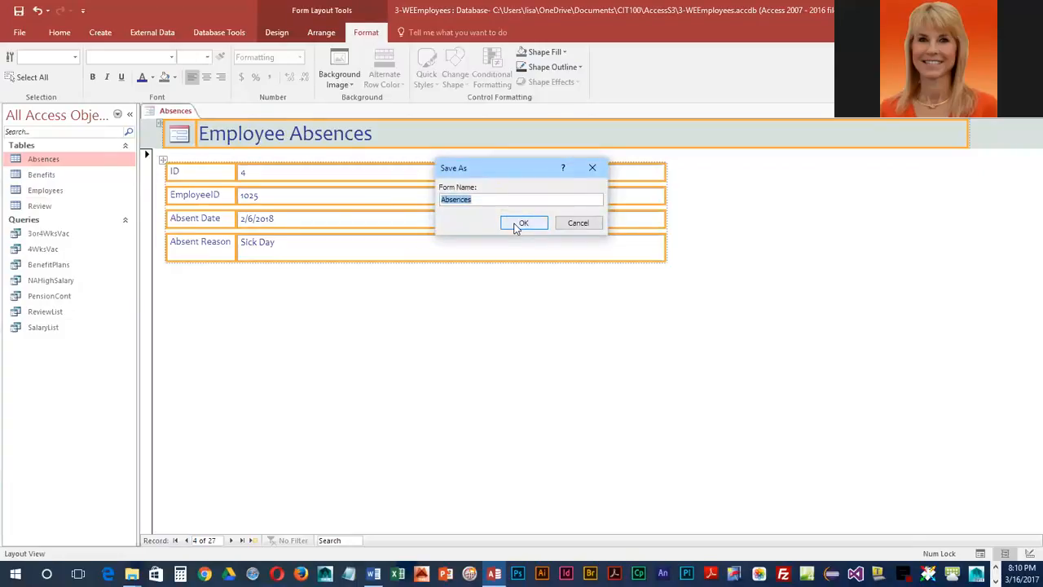
left_click(521, 224)
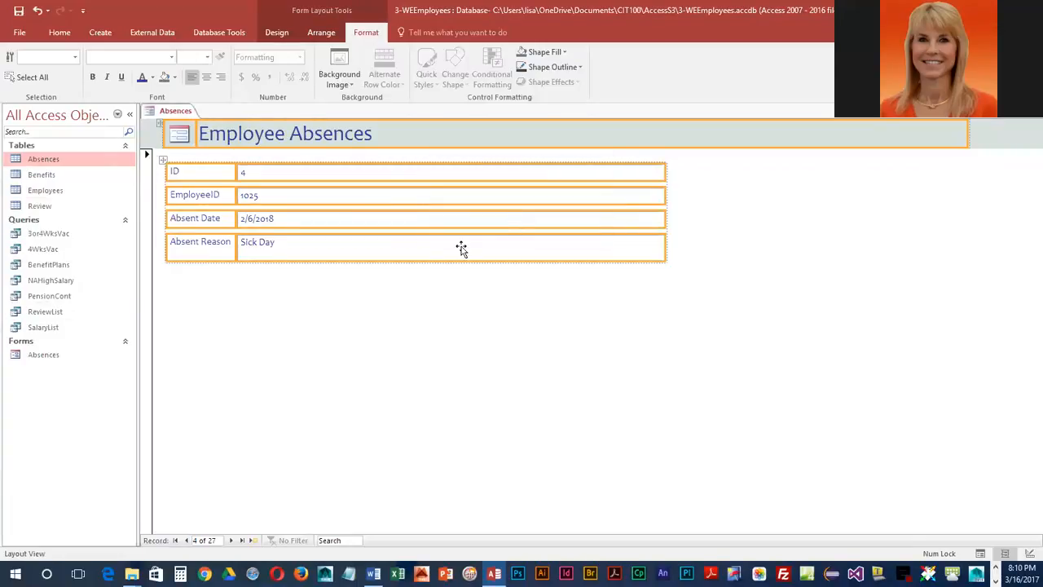
right_click(182, 116)
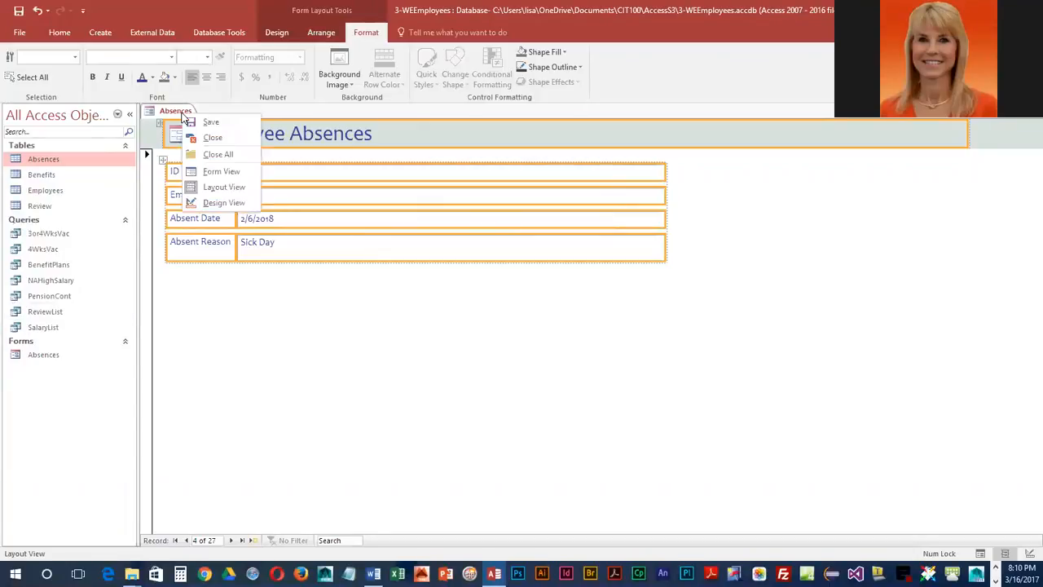
left_click(187, 137)
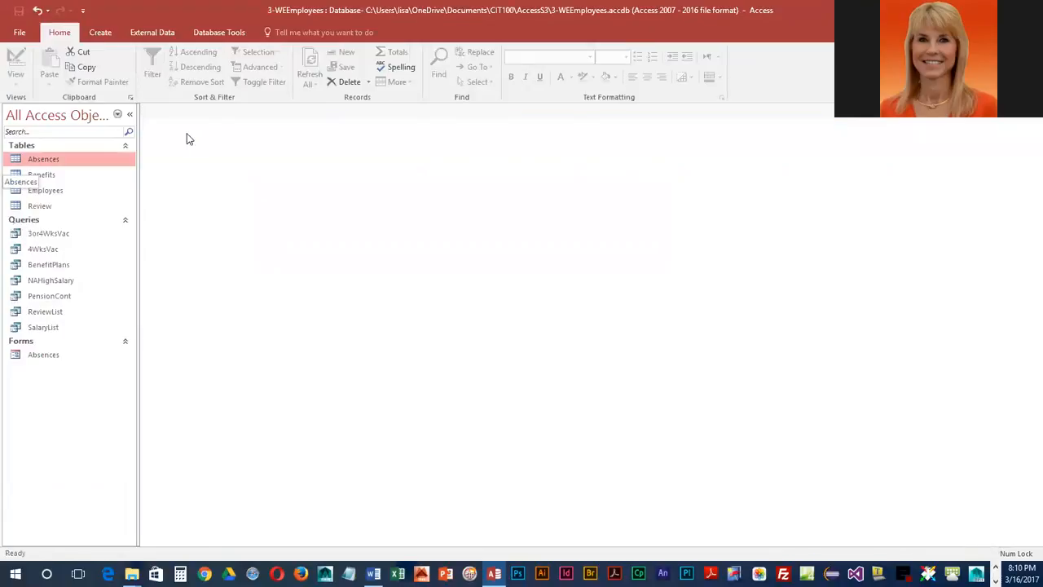
Step: Reopen the saved Absences form to check how it looks in Form View, and close it again
double_click(16, 359)
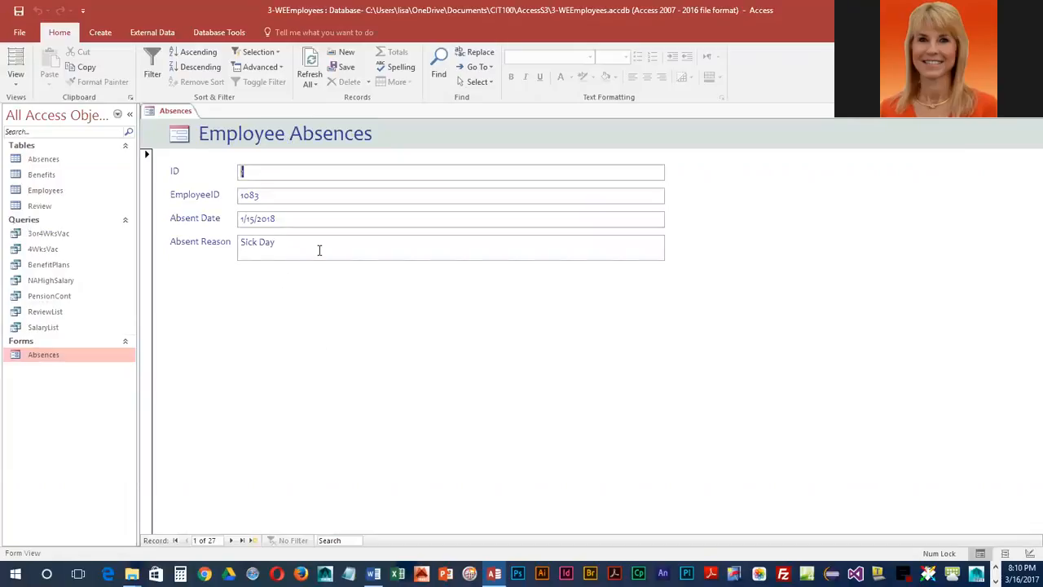
right_click(168, 110)
left_click(199, 132)
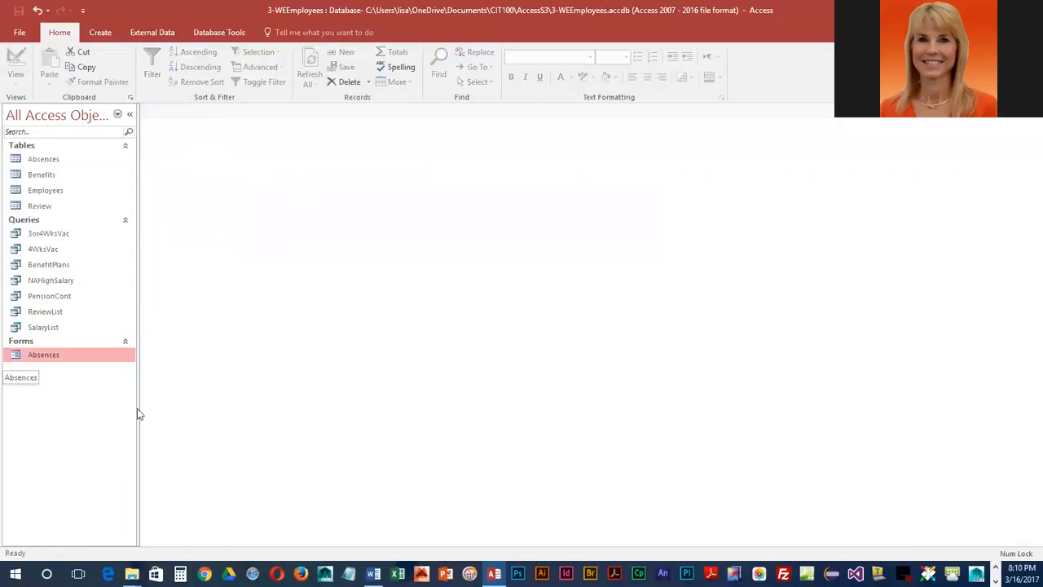
right_click(43, 359)
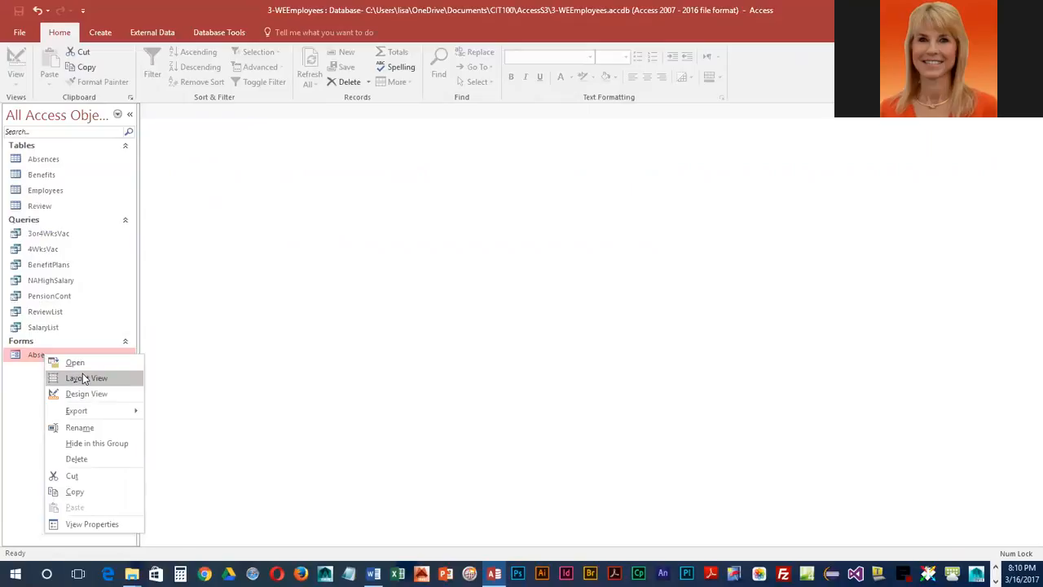
left_click(16, 376)
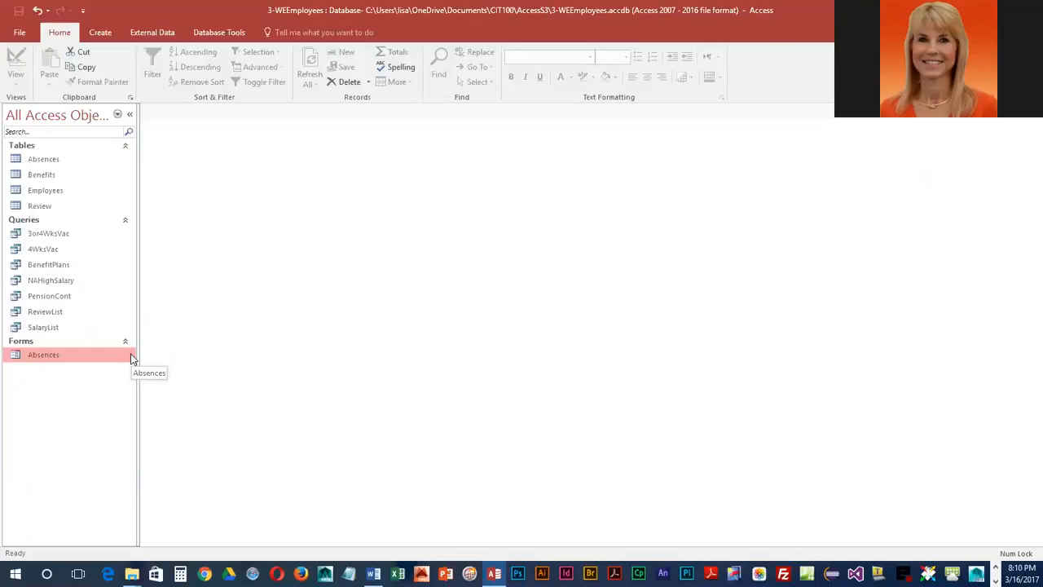
Step: Start the Form Wizard and add all fields of the Employees table to the new form
left_click(52, 166)
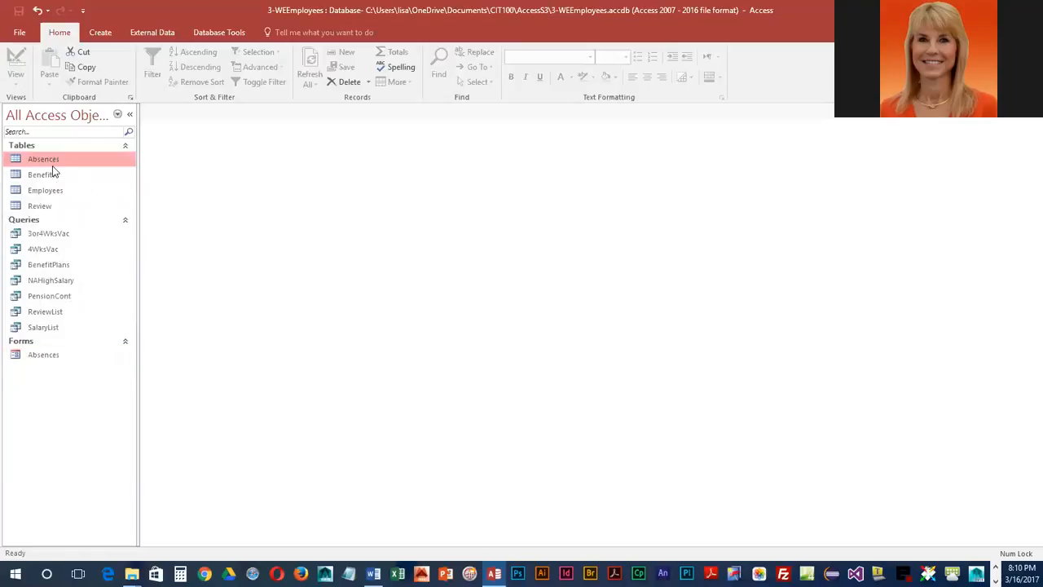
left_click(102, 39)
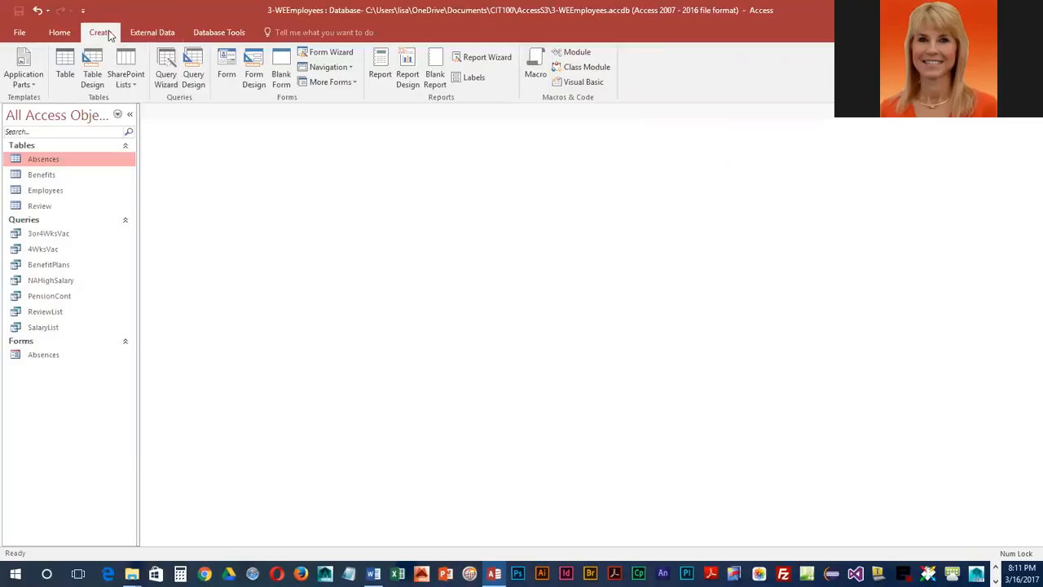
left_click(326, 55)
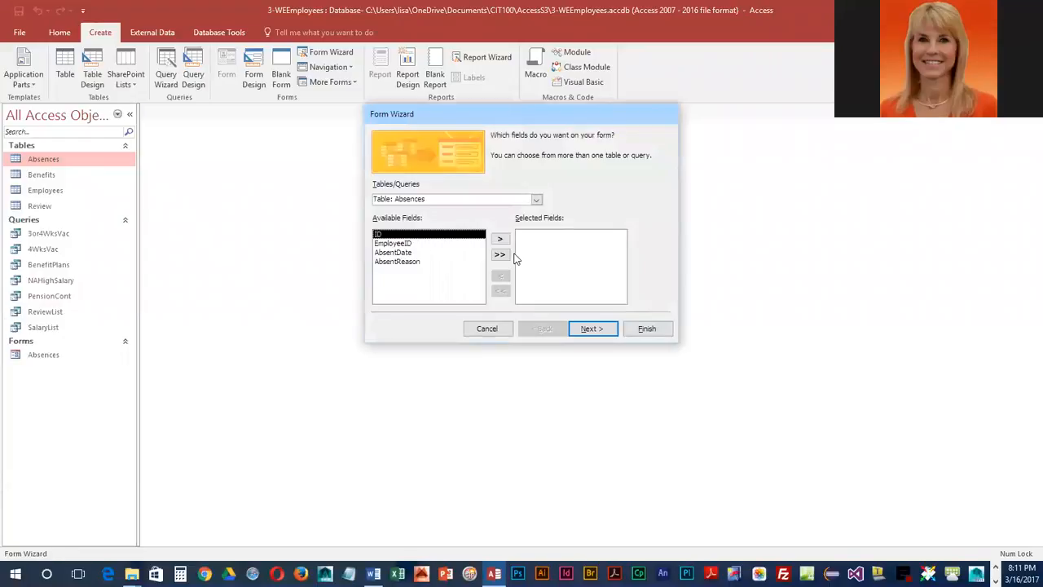
left_click(536, 199)
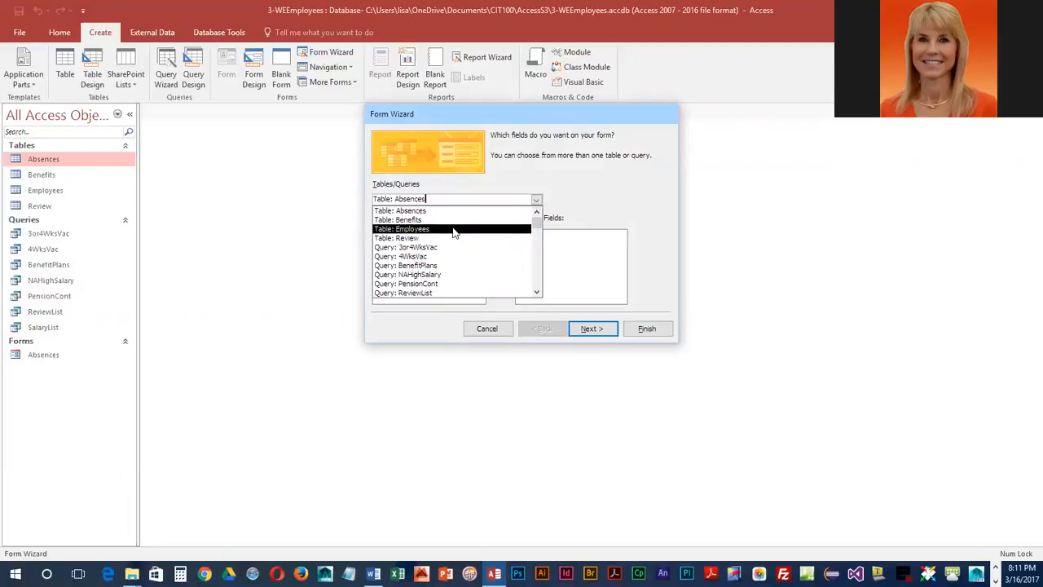
scroll(455, 234, "down", 1)
scroll(455, 234, "up", 1)
left_click(425, 231)
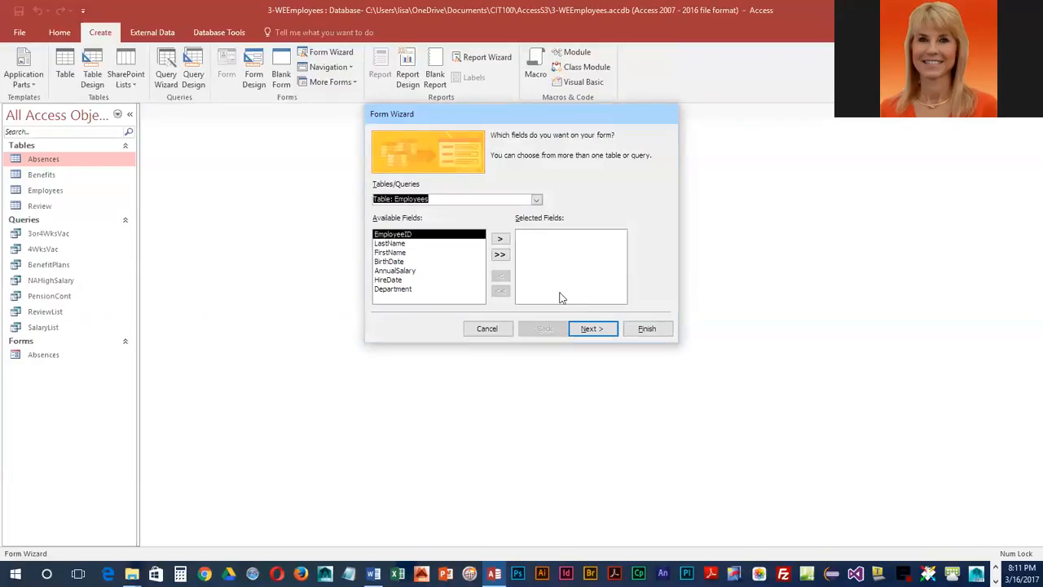
left_click(499, 255)
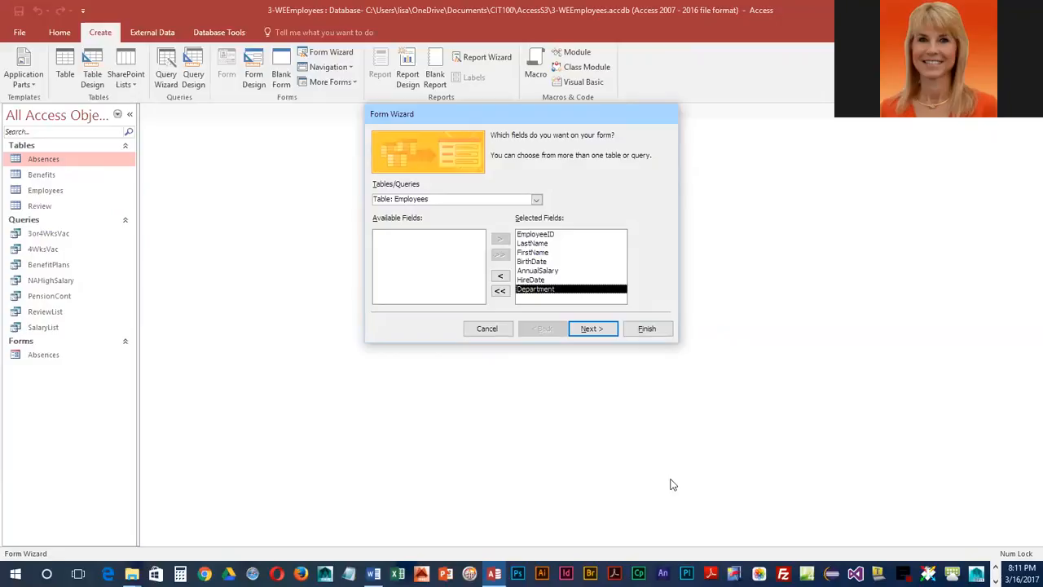
left_click(587, 330)
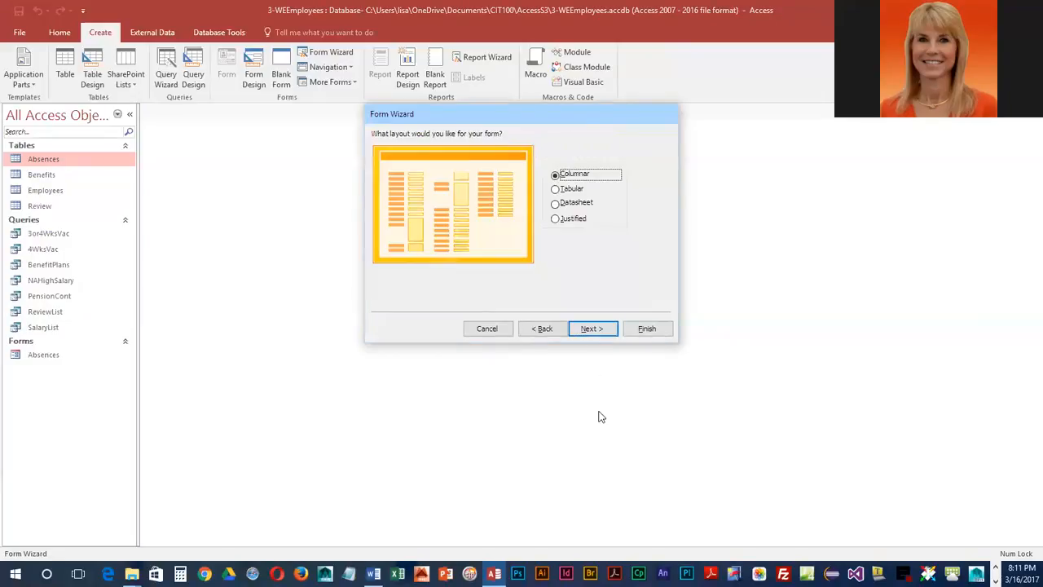
Step: Preview the Tabular, Datasheet and Justified layouts for the new form
left_click(556, 189)
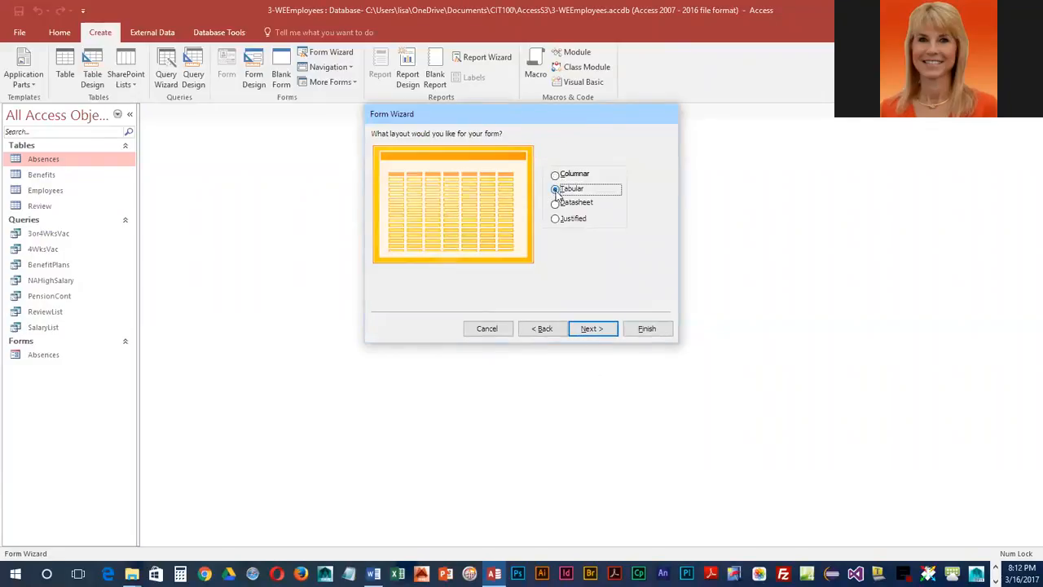
left_click(556, 203)
left_click(556, 219)
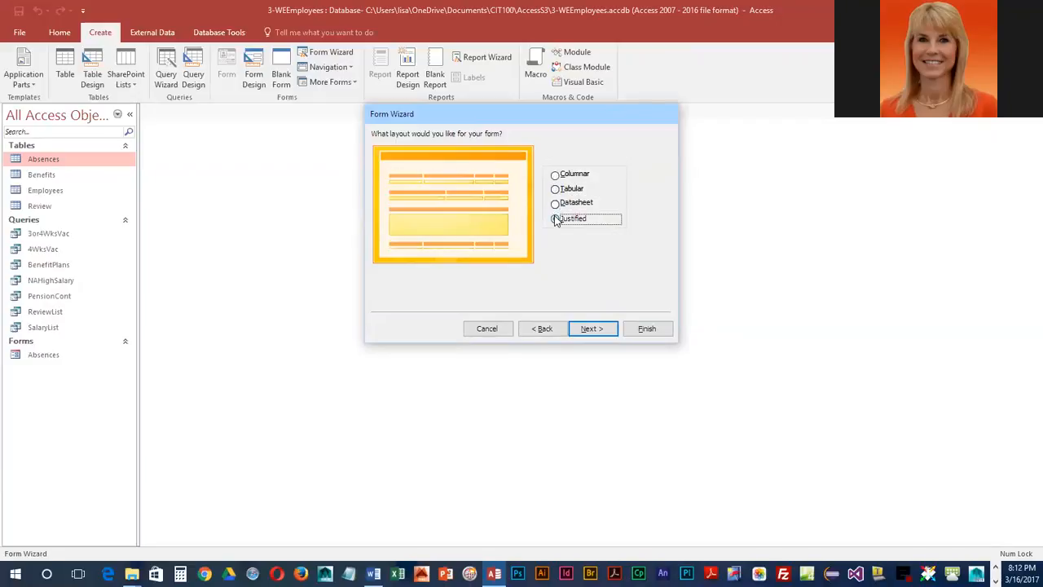
left_click(556, 203)
left_click(556, 190)
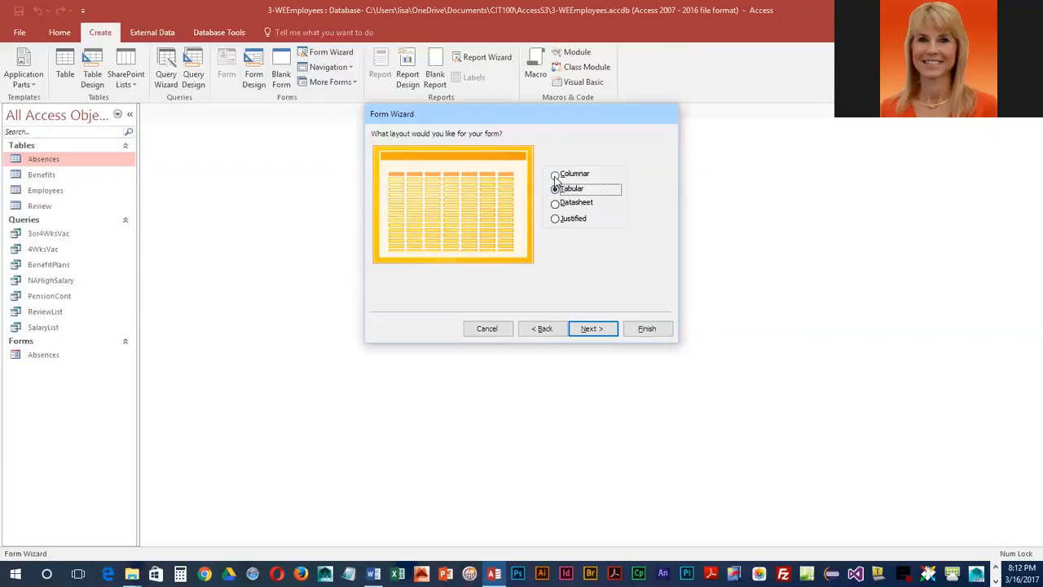
Step: Choose the Columnar layout and finish the form with the title "Employees", opening it to view or enter information
left_click(556, 176)
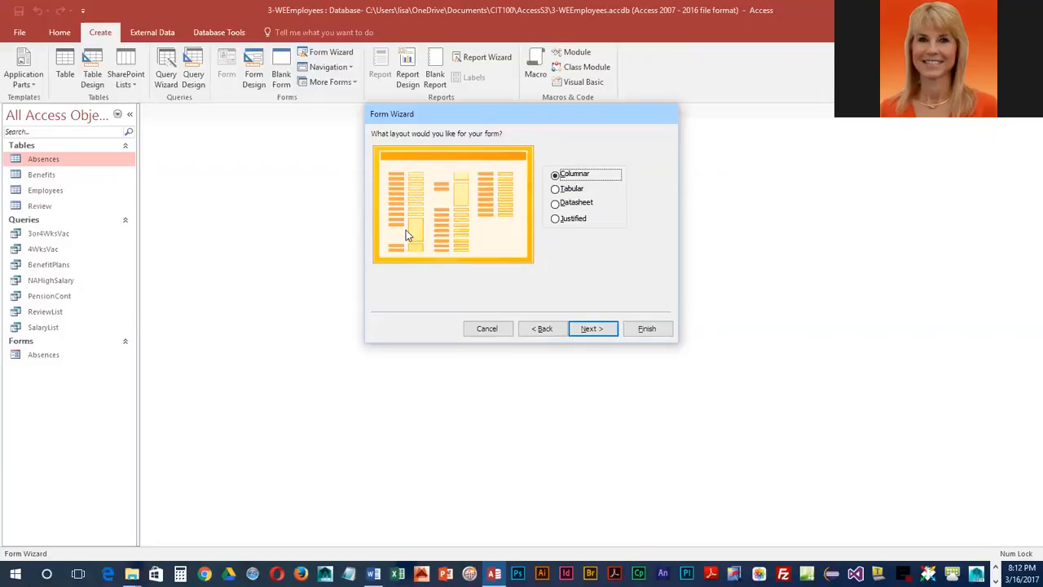
left_click(602, 332)
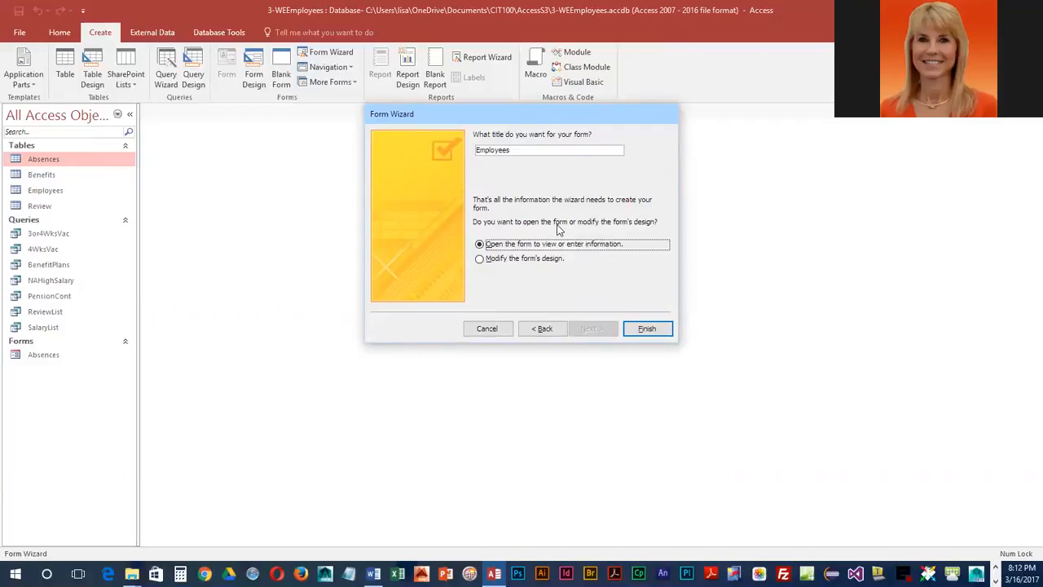
left_click(648, 330)
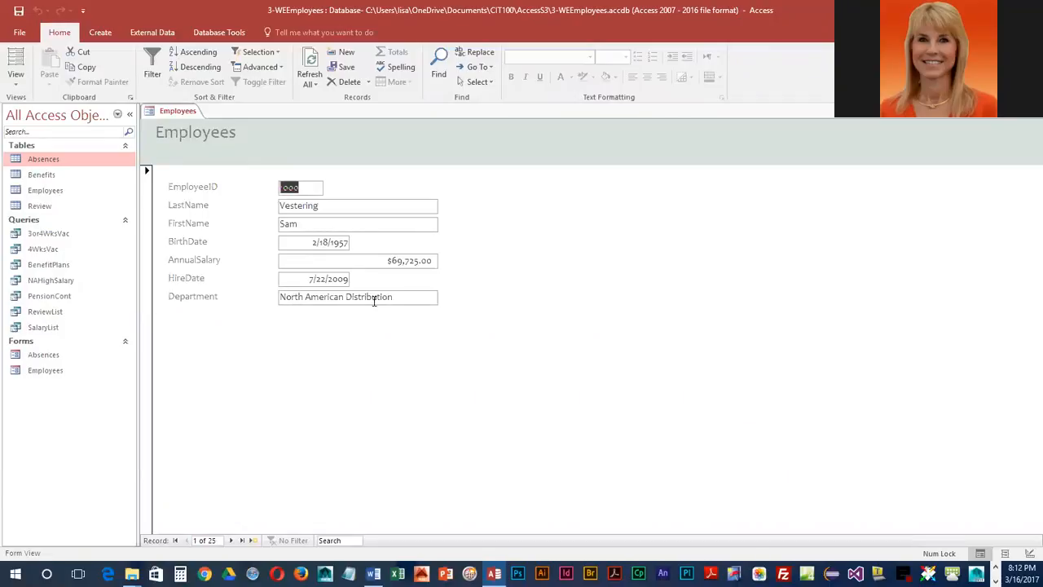
Step: Open the Absences form to compare its design with the Employees form, and close it
left_click(41, 360)
double_click(41, 361)
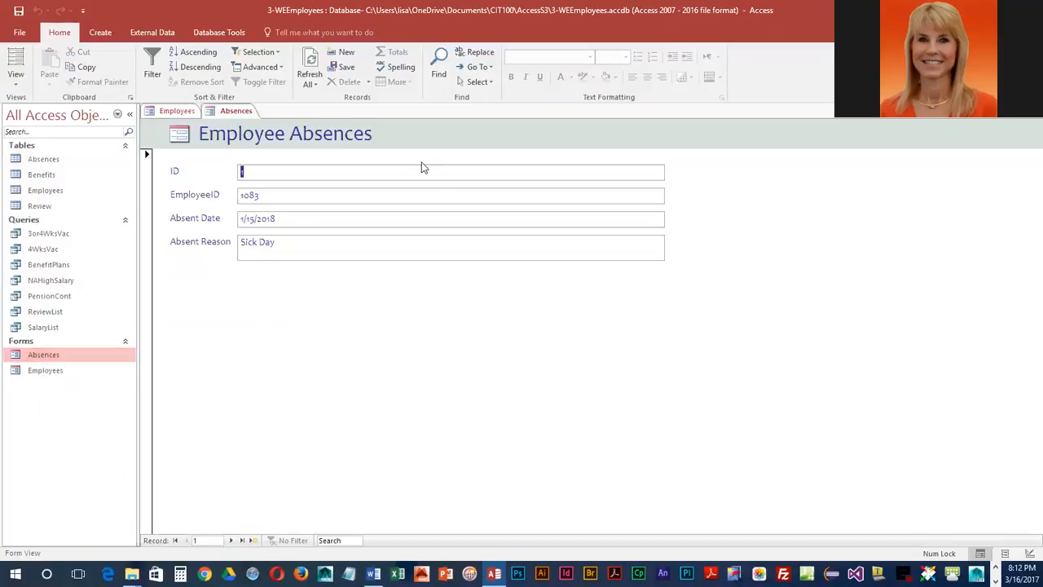
right_click(228, 111)
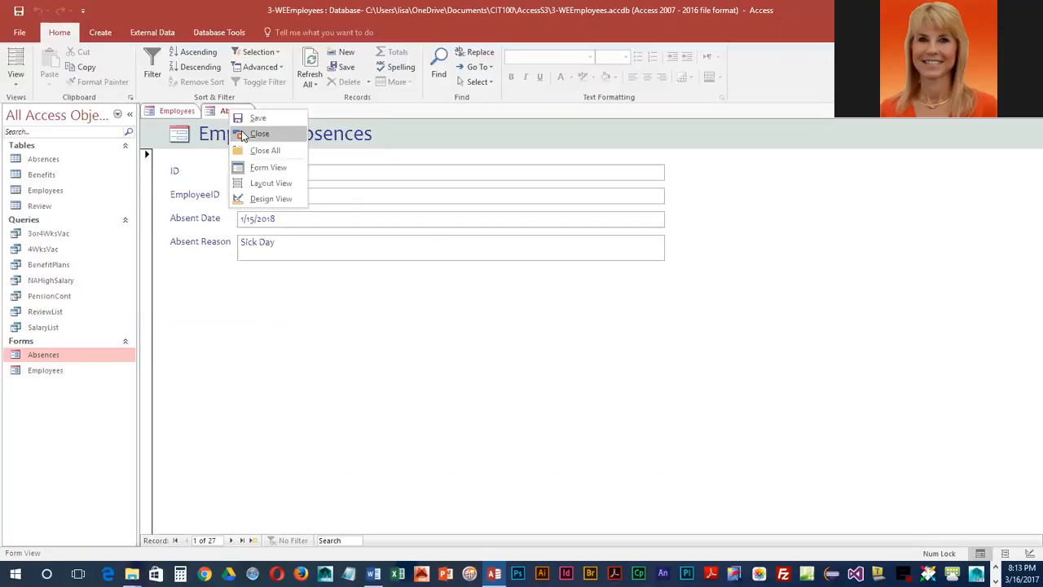
left_click(260, 134)
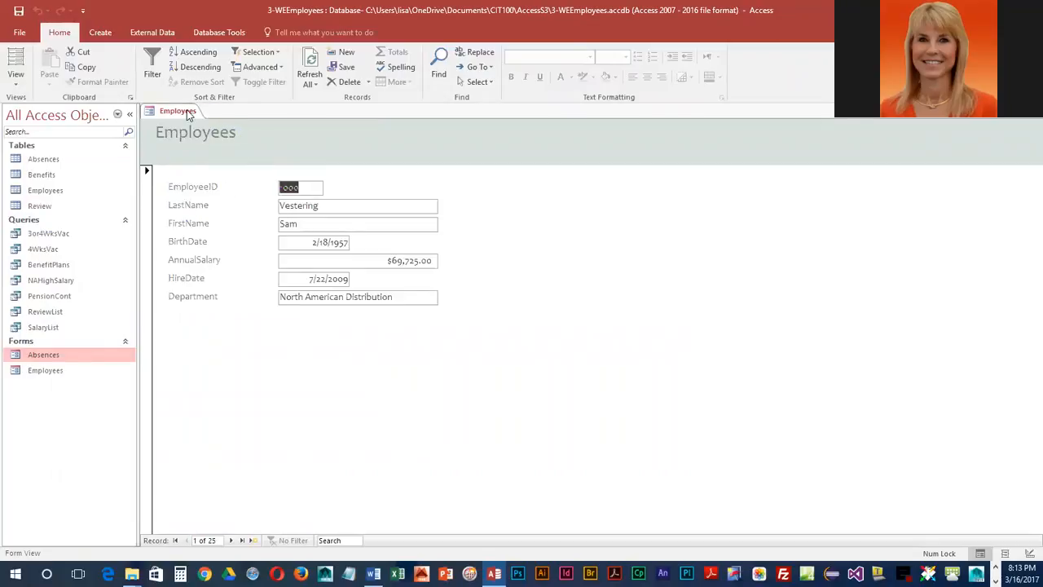